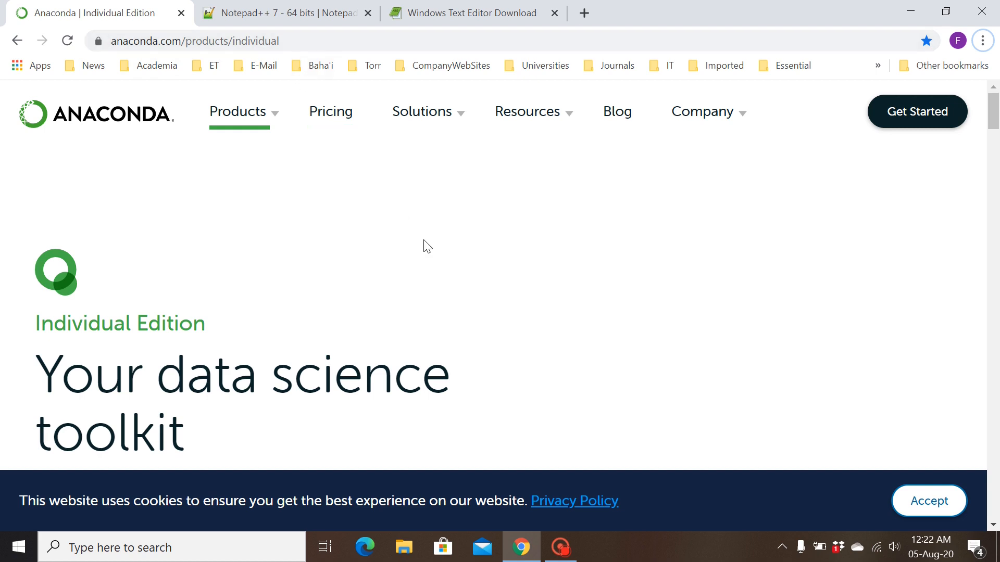
# Go to the Anaconda Individual Edition installers and locate the Windows 64-Bit Graphical Installer for Python 3.8.
pyautogui.scroll(-8, 425, 246)
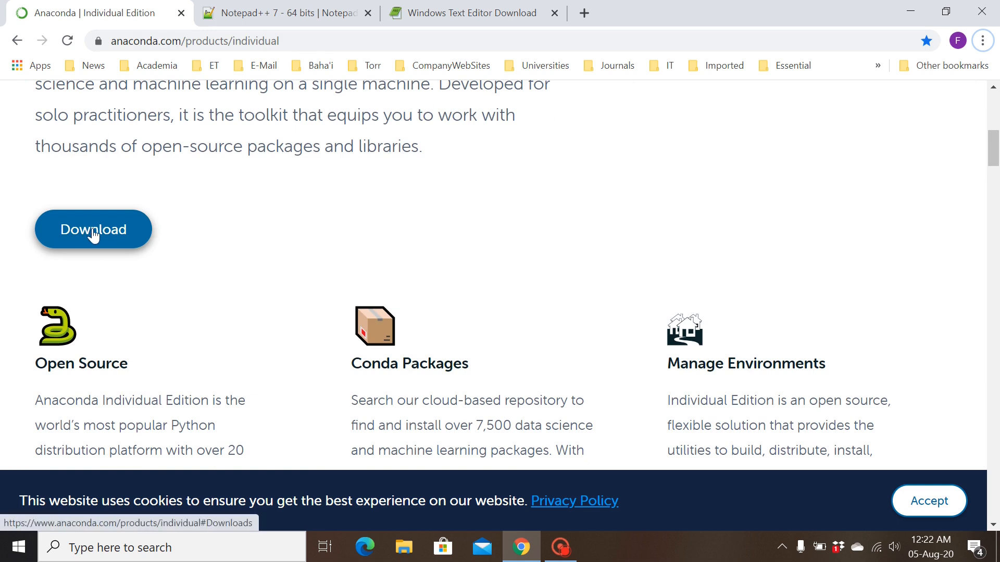
pyautogui.click(94, 232)
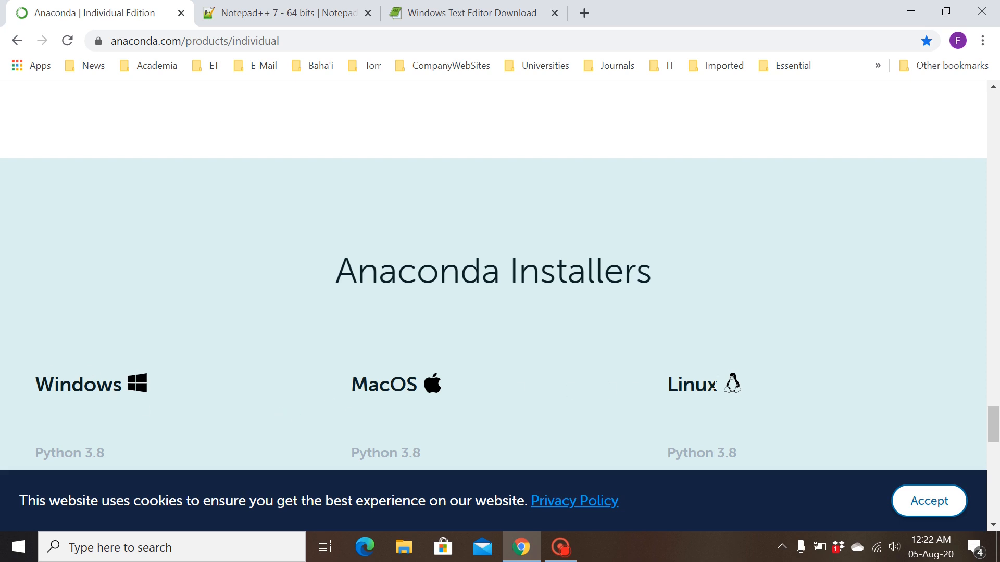
pyautogui.scroll(-3, 713, 380)
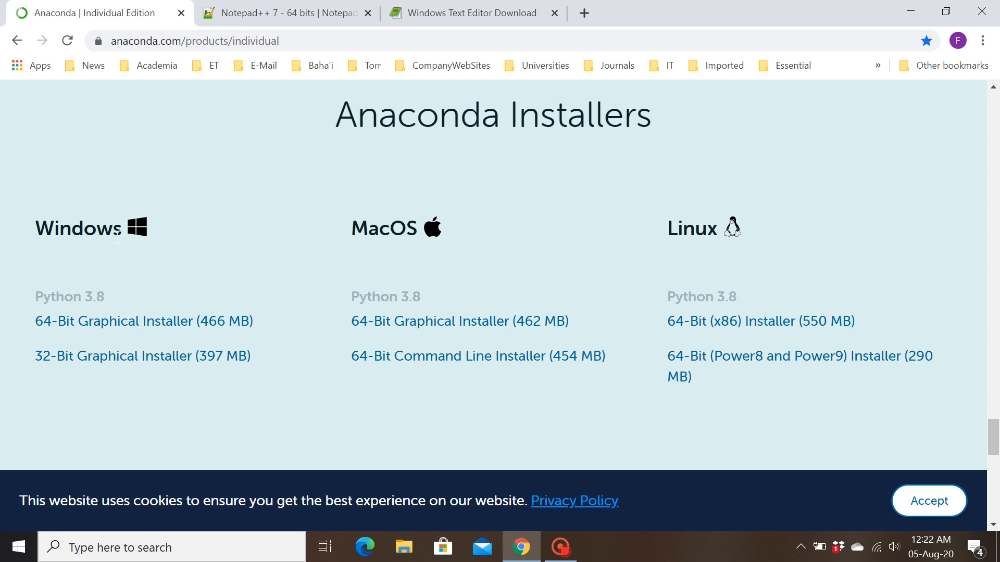
pyautogui.click(52, 321)
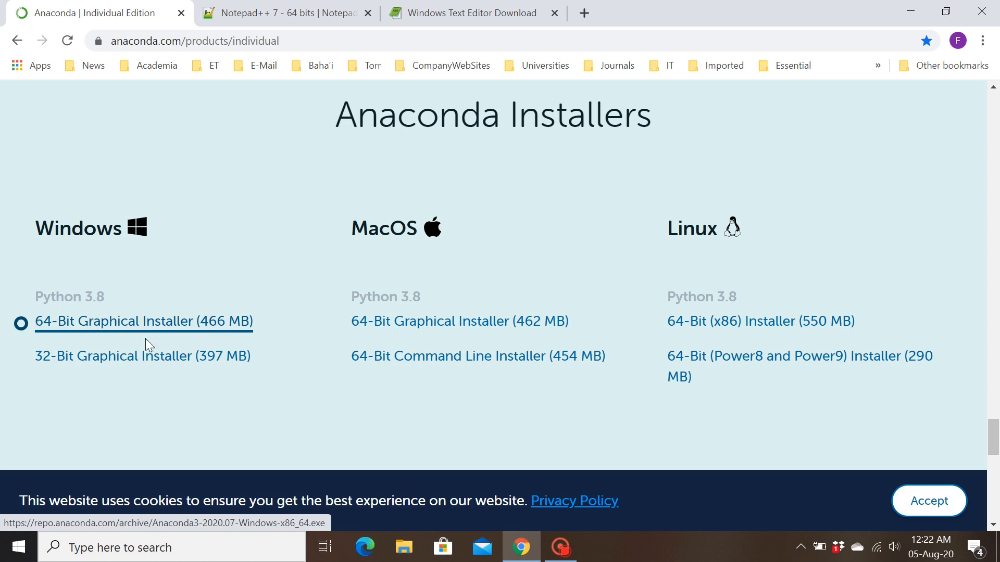
# Check the computer's system type in the properties of This PC, and close the system and File Explorer windows.
pyautogui.click(405, 548)
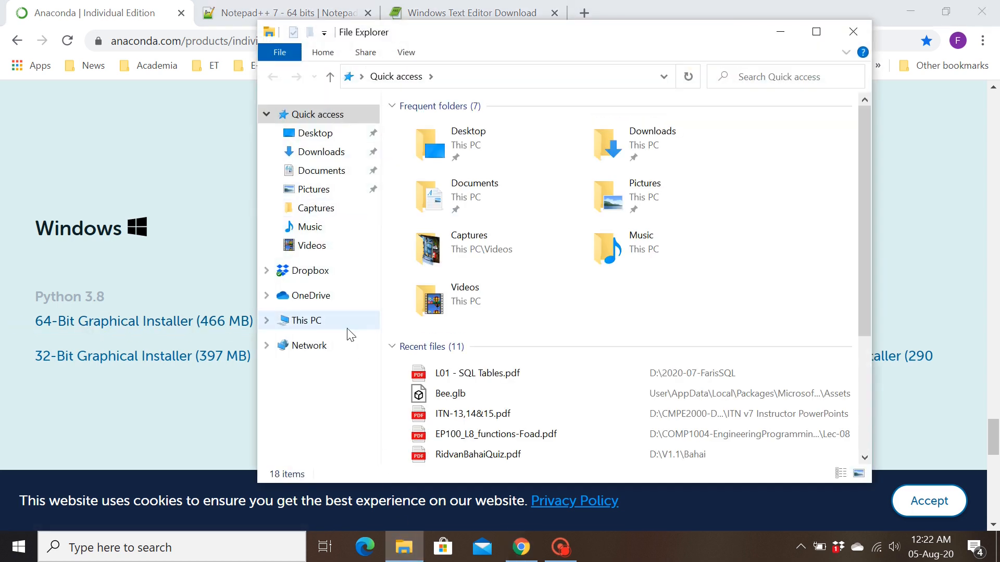
pyautogui.rightClick(312, 324)
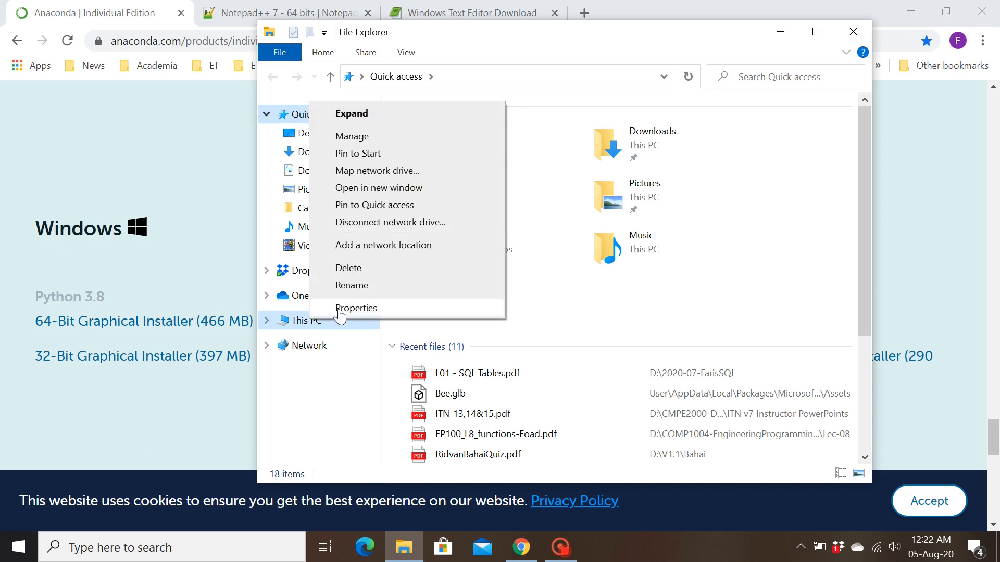
pyautogui.click(340, 308)
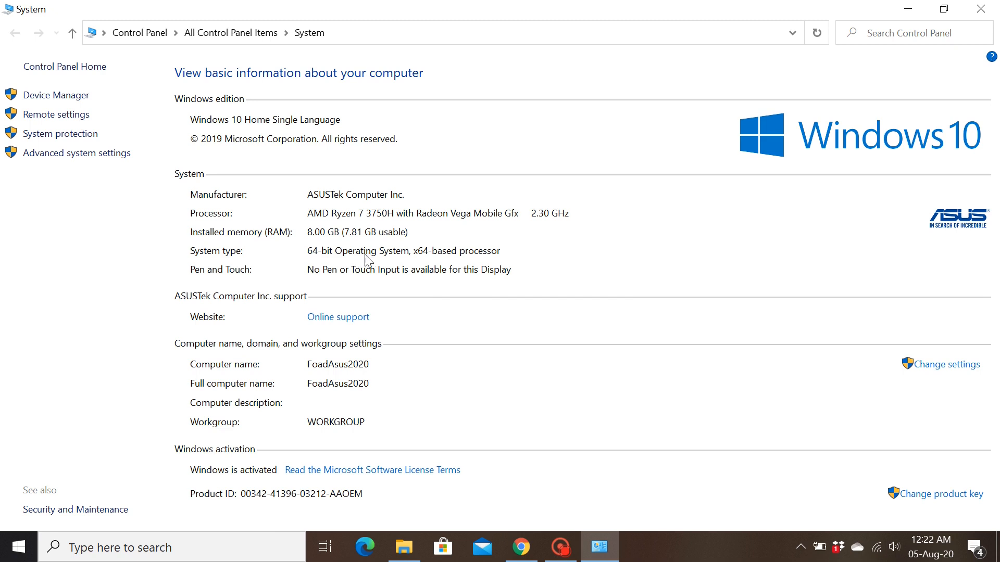
pyautogui.click(986, 14)
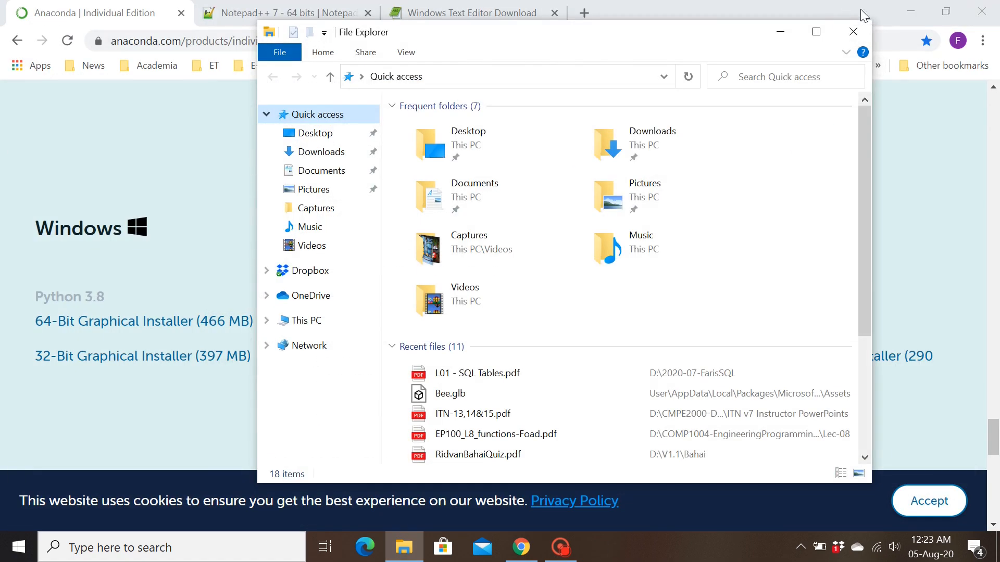
pyautogui.click(847, 30)
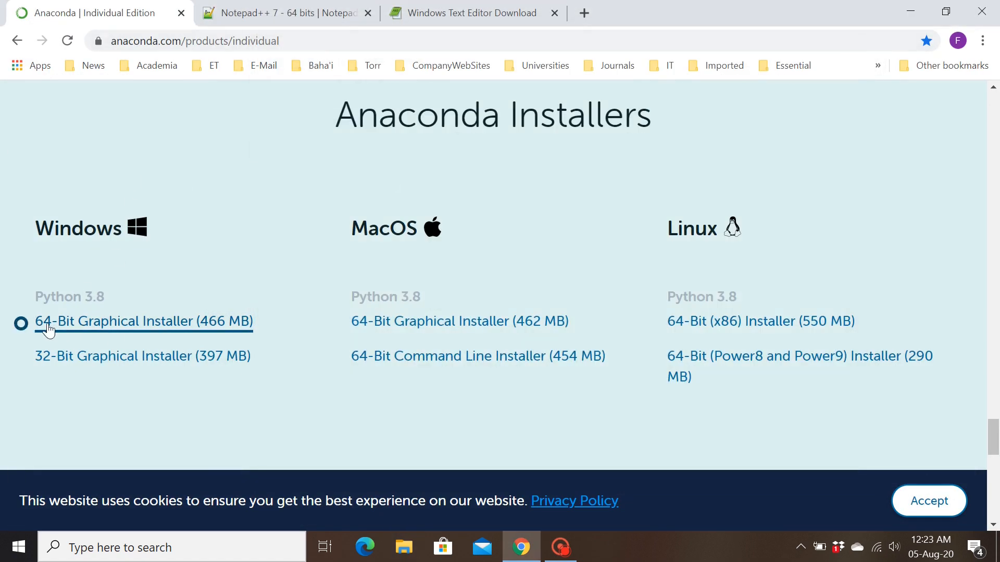
# Try to download the Windows 64-Bit Graphical Installer and dismiss the save dialog.
pyautogui.click(80, 323)
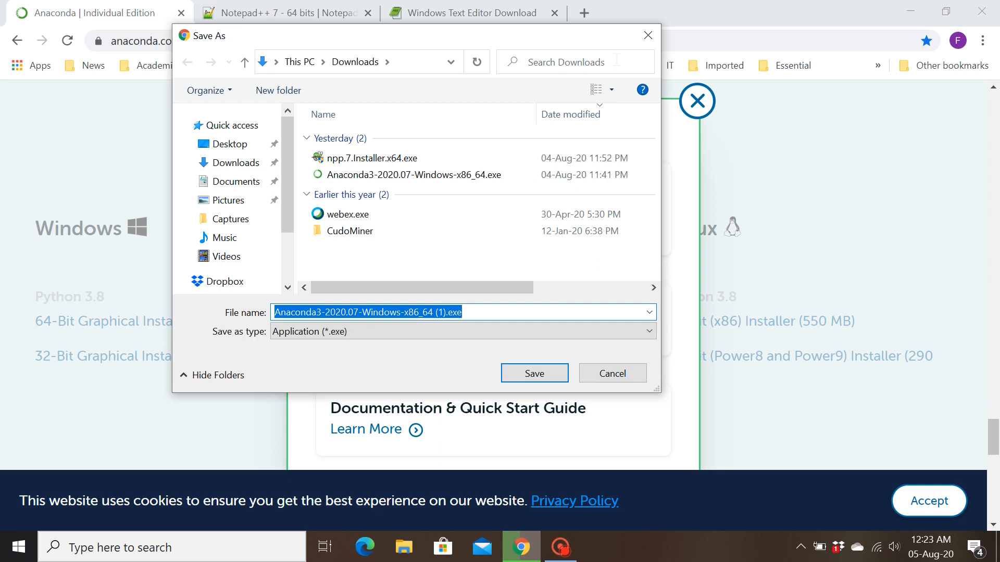
pyautogui.click(651, 31)
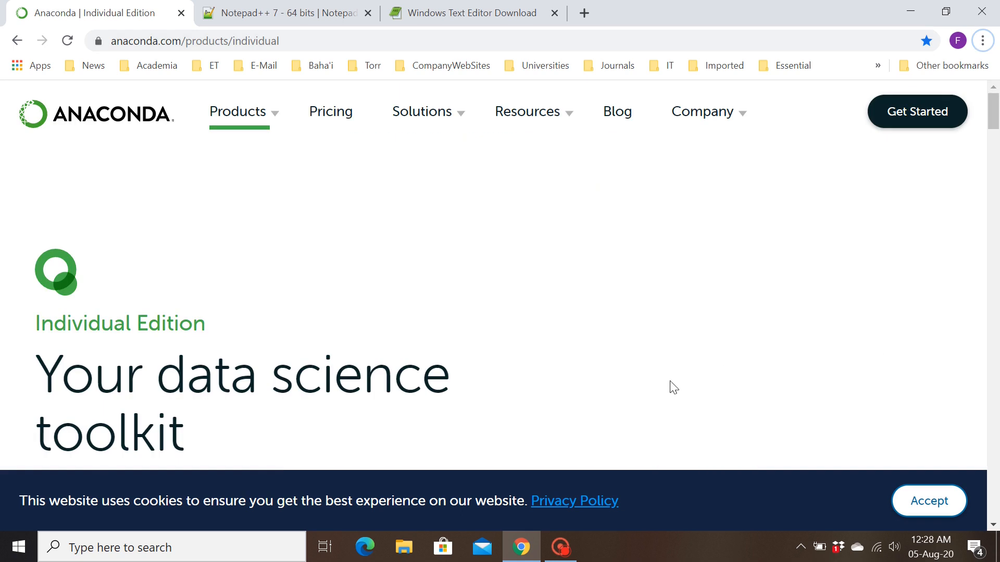
# Run the installer Anaconda3-2020.07-Windows-x86_64.exe from the Downloads folder.
pyautogui.click(405, 550)
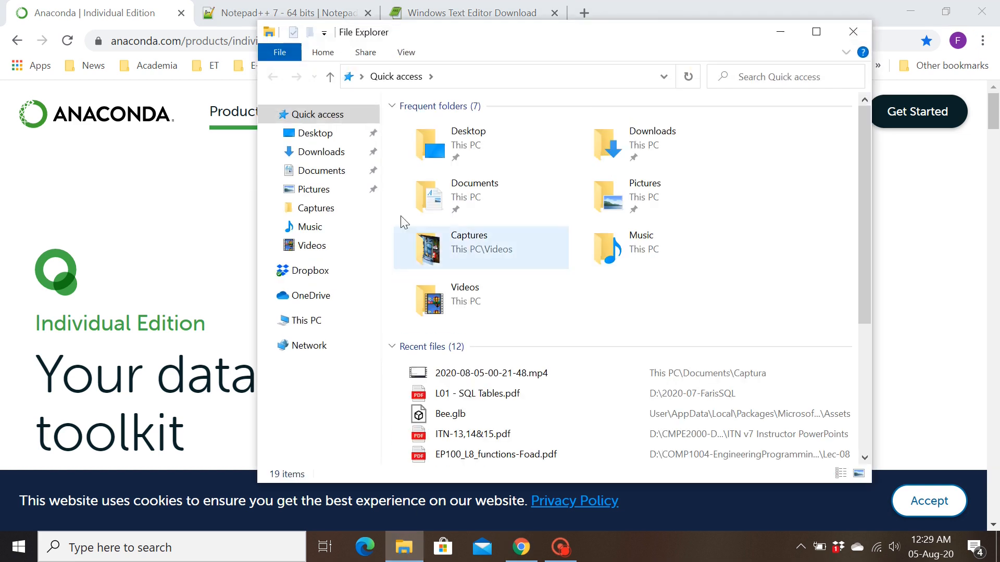
pyautogui.click(323, 156)
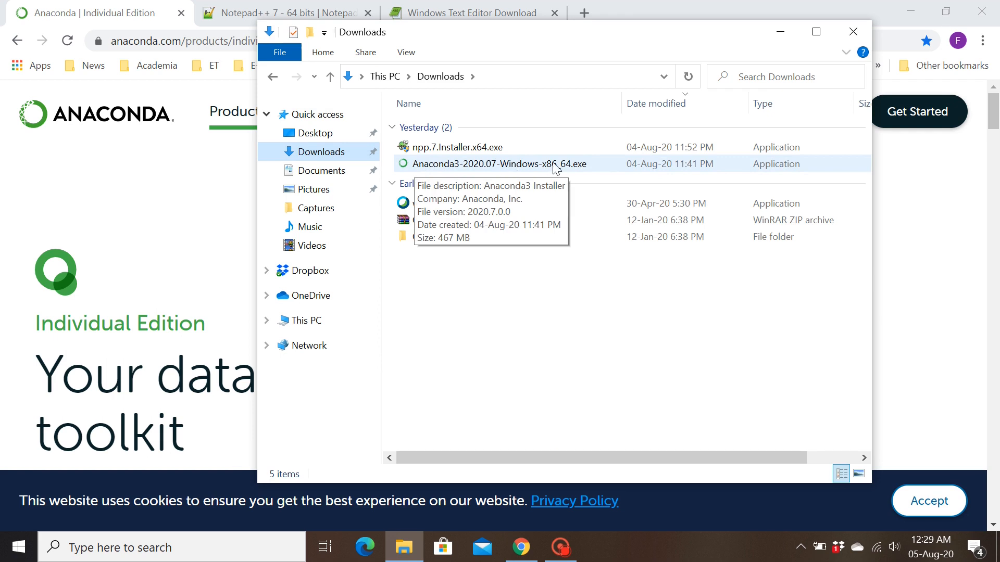
pyautogui.doubleClick(509, 166)
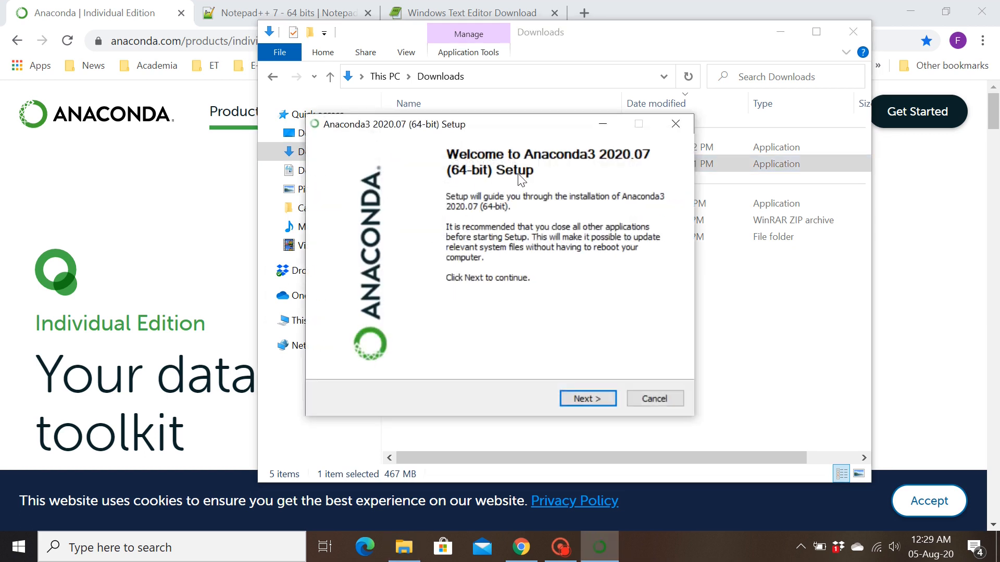
# Accept the Anaconda licence agreement and choose a Just Me installation in the folder C:\Users\User\anaconda3.
pyautogui.click(590, 398)
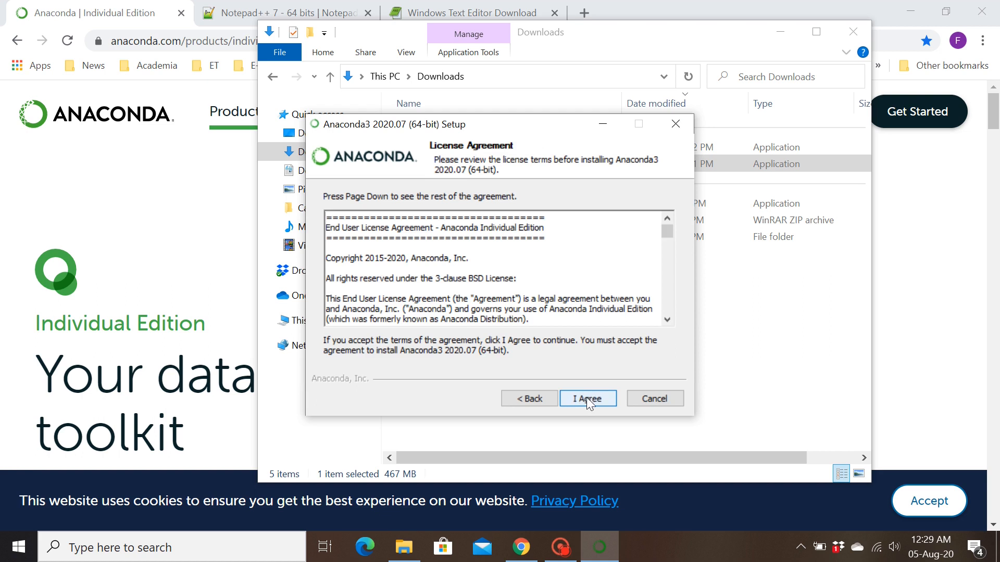
pyautogui.click(585, 401)
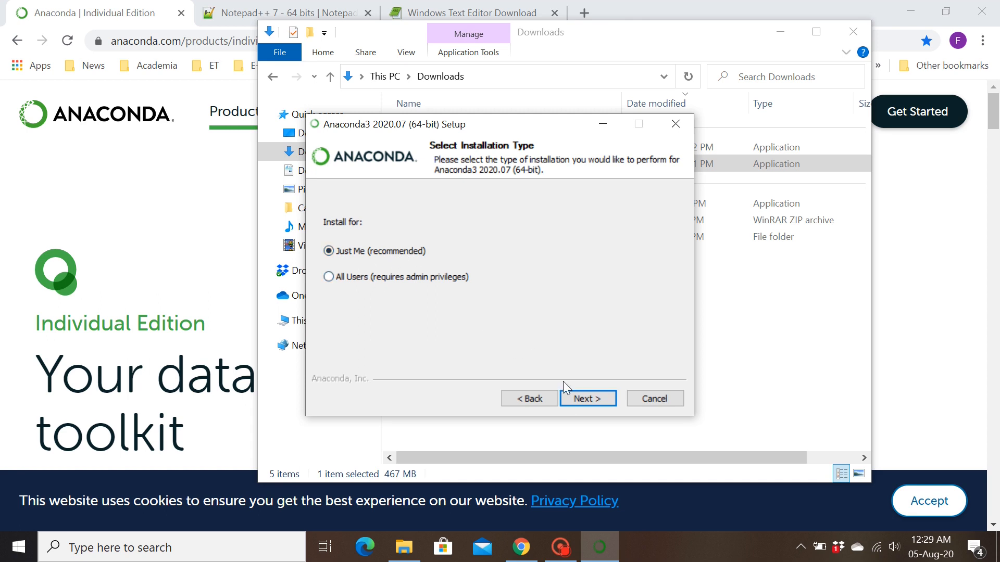
pyautogui.click(579, 397)
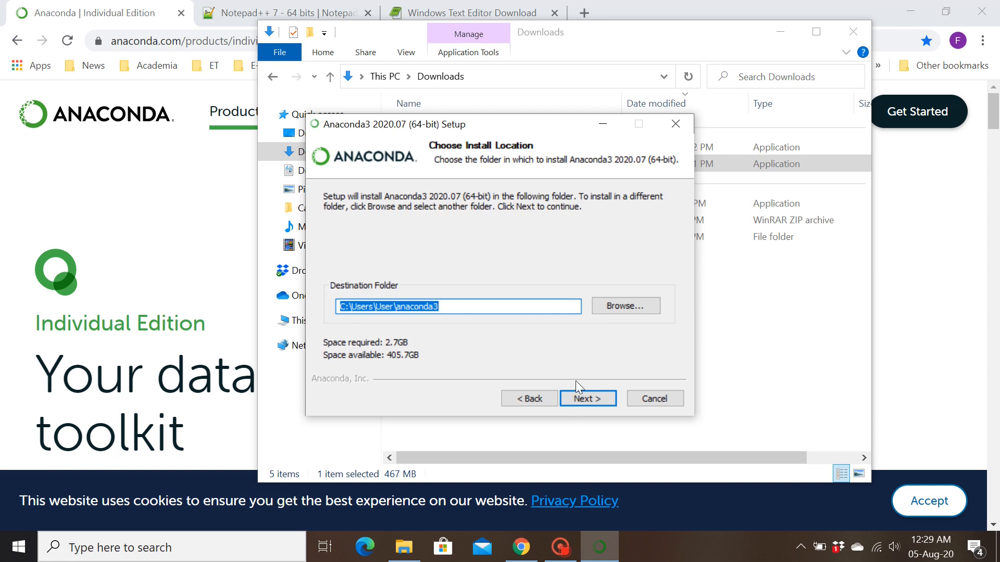
pyautogui.click(580, 398)
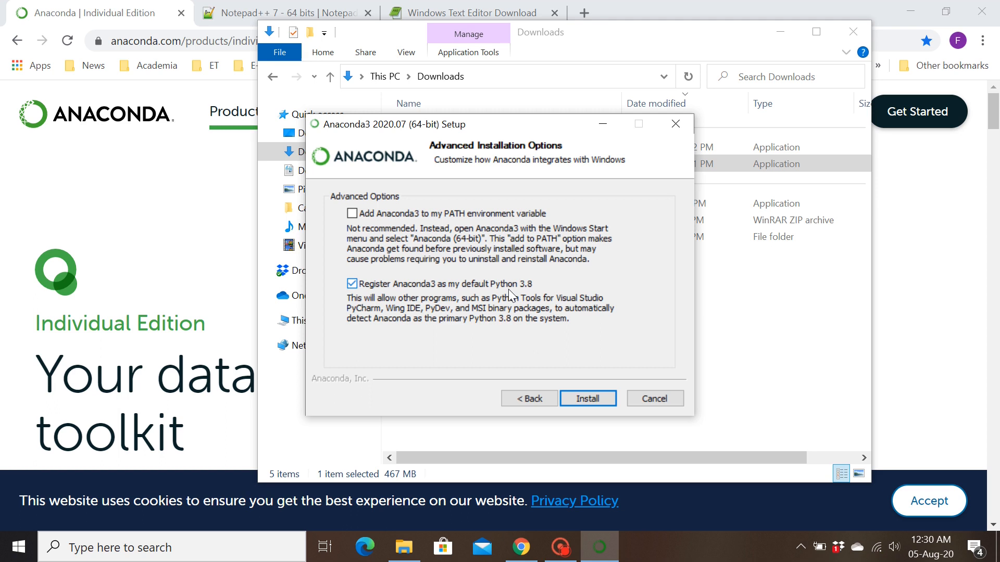
# Install Anaconda3 with it registered as the default Python 3.8 and without adding it to the PATH variable.
pyautogui.click(352, 285)
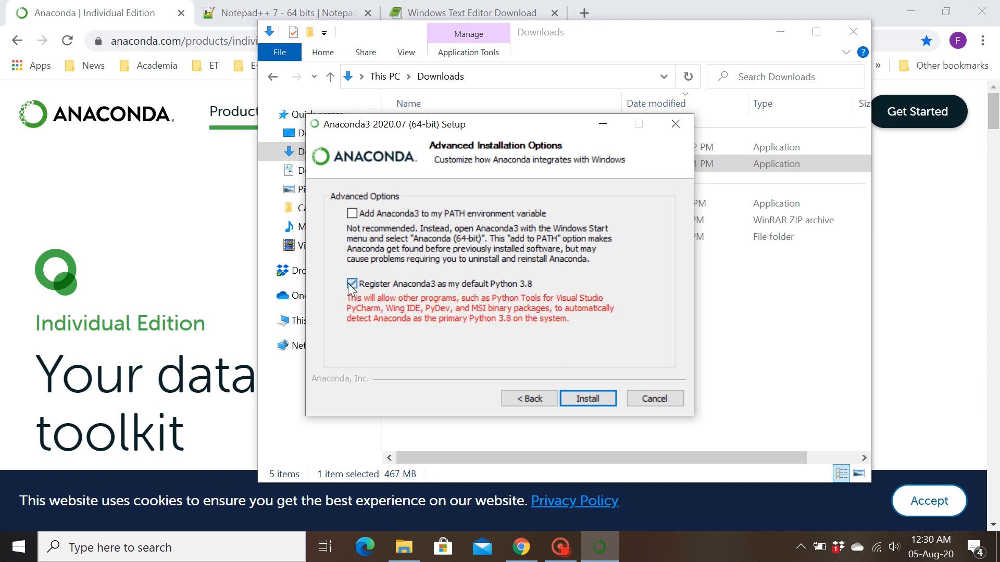
pyautogui.click(352, 285)
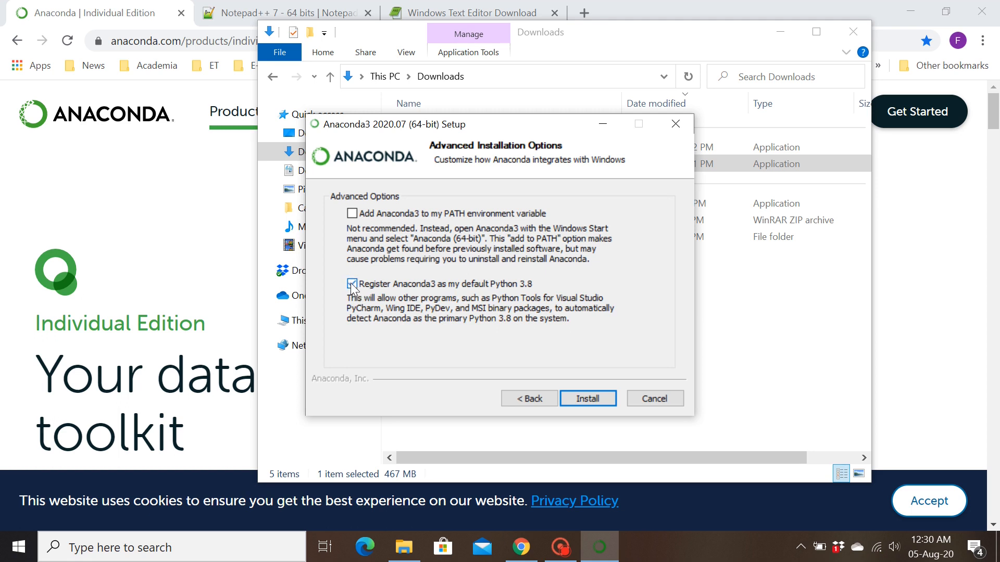
pyautogui.click(577, 398)
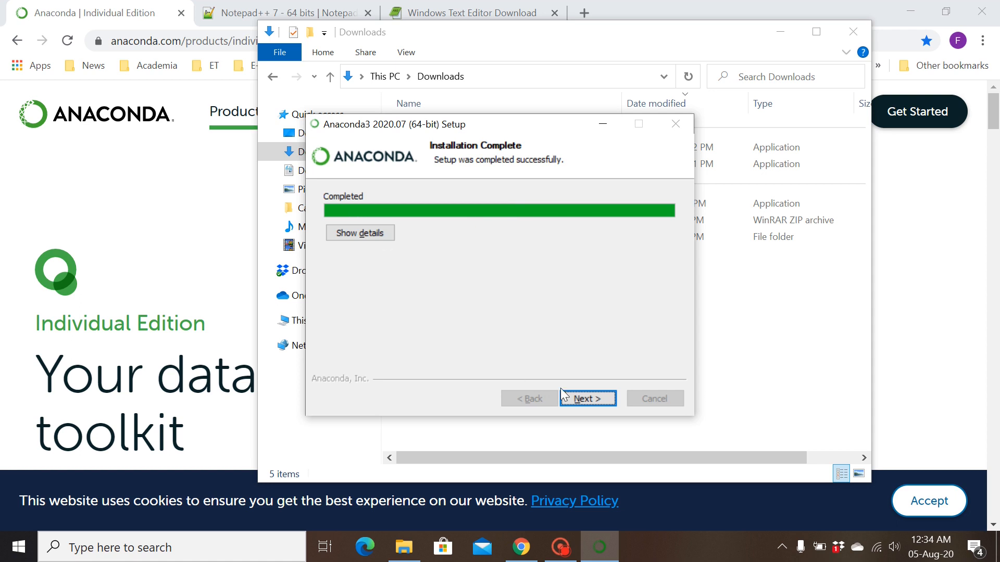
# Finish the Anaconda3 setup with the Individual Edition Tutorial and Learn More About Anaconda options enabled.
pyautogui.click(573, 397)
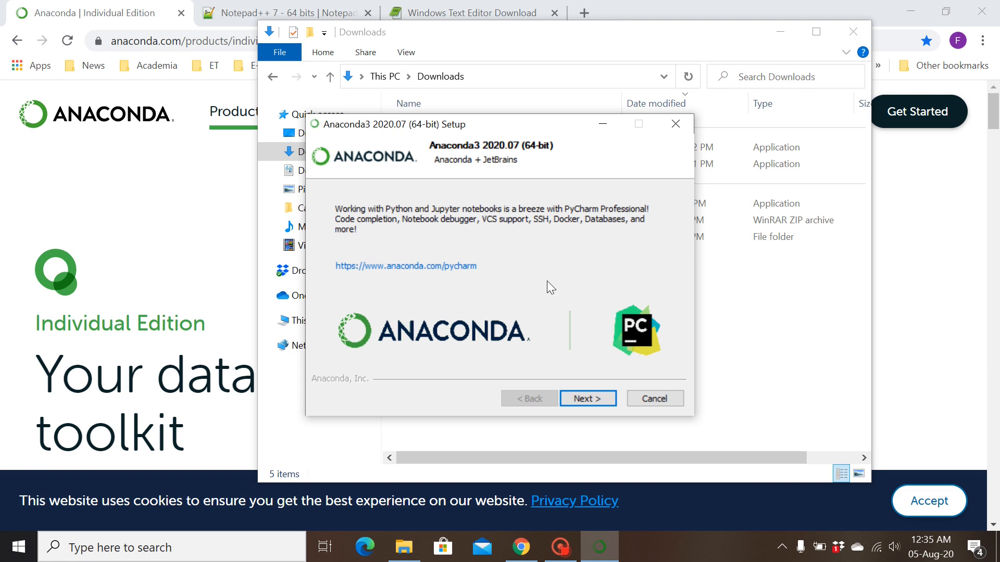
pyautogui.click(581, 399)
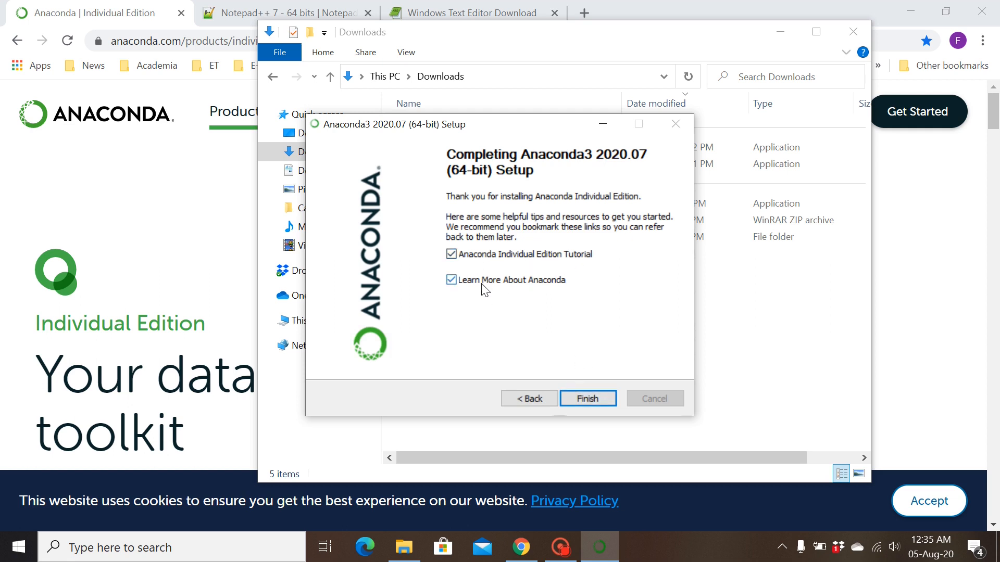
pyautogui.click(575, 399)
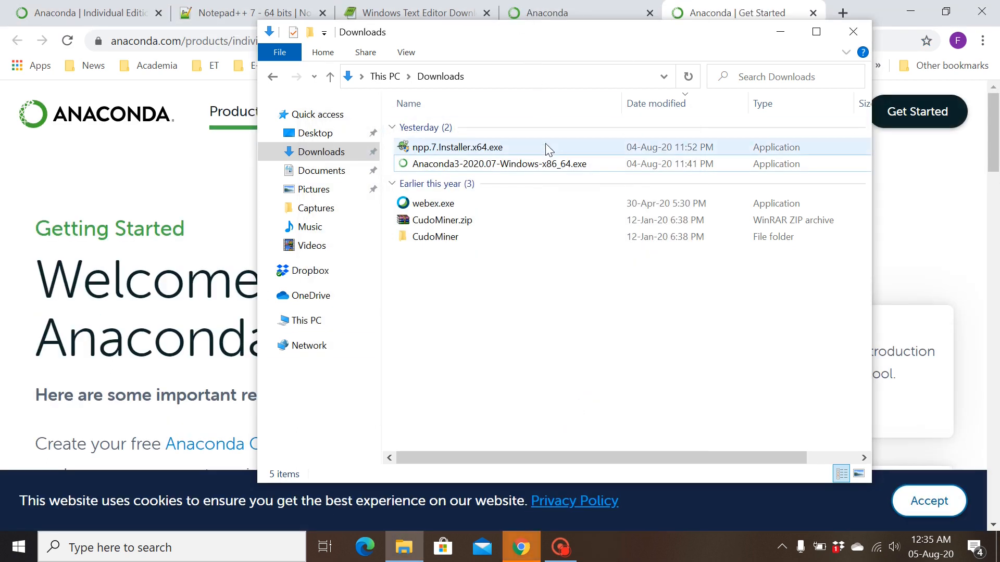
# Examine the 32-bit and 64-bit installer downloads on the Notepad++ 7 page, and return to the Anaconda Individual Edition page.
pyautogui.click(240, 243)
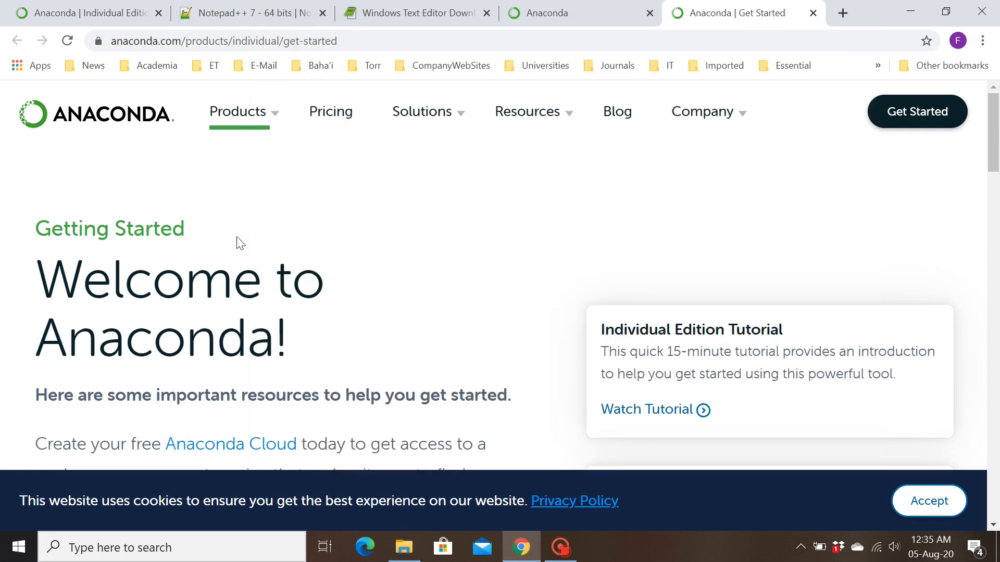
pyautogui.click(216, 15)
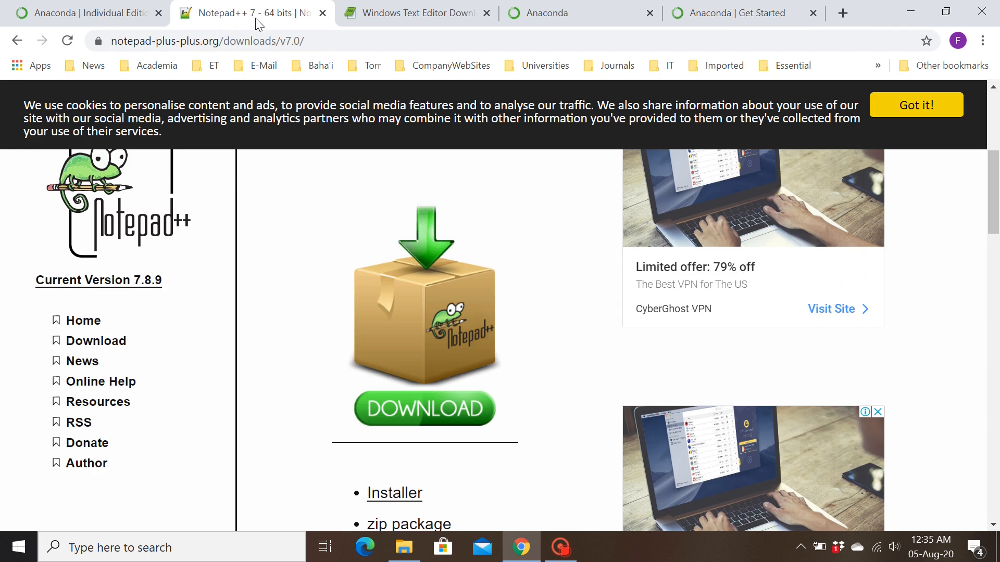
pyautogui.scroll(-3, 403, 265)
pyautogui.scroll(4, 403, 265)
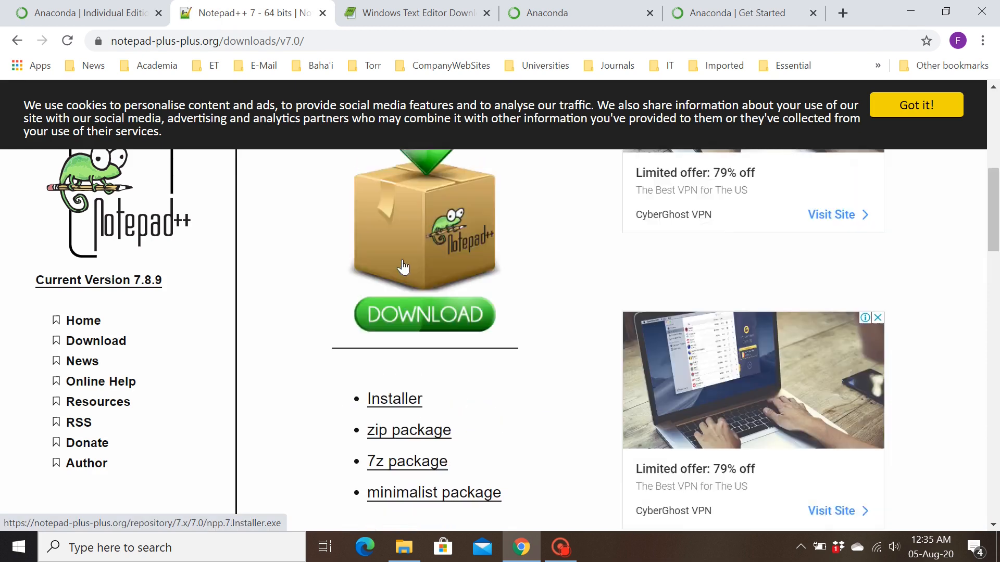
pyautogui.scroll(-2, 317, 104)
pyautogui.scroll(-2, 325, 113)
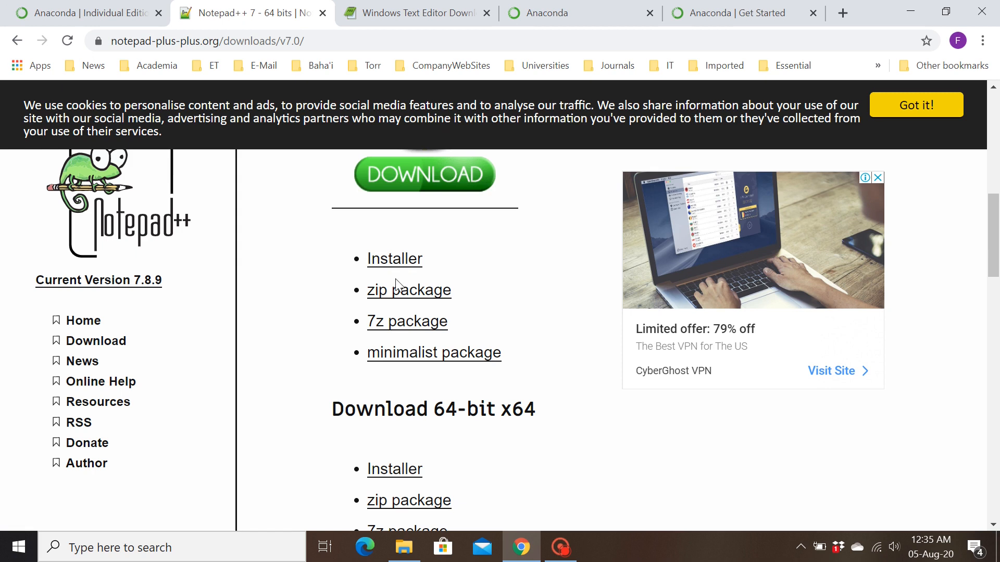
pyautogui.scroll(2, 398, 290)
pyautogui.scroll(-1, 432, 239)
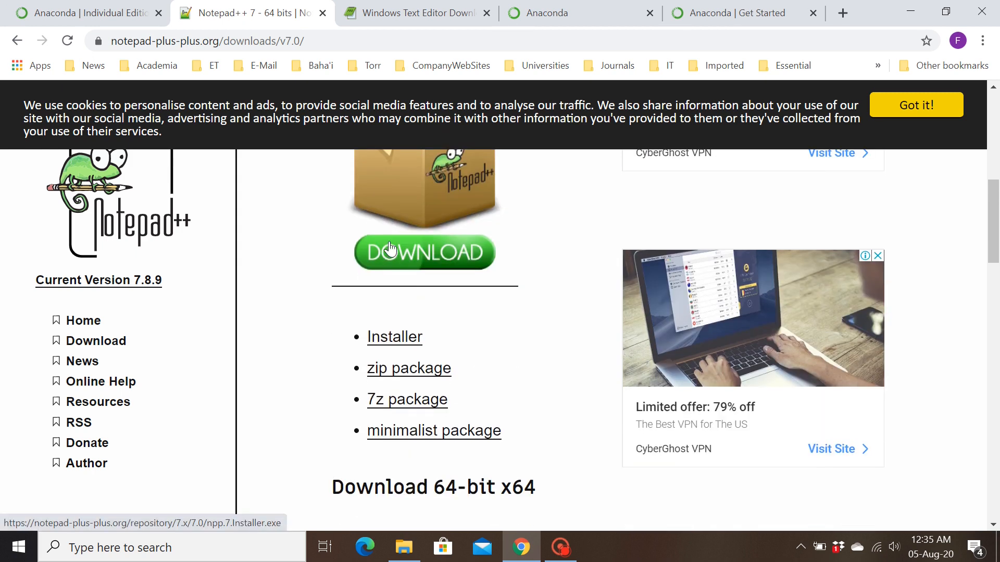
pyautogui.scroll(3, 405, 295)
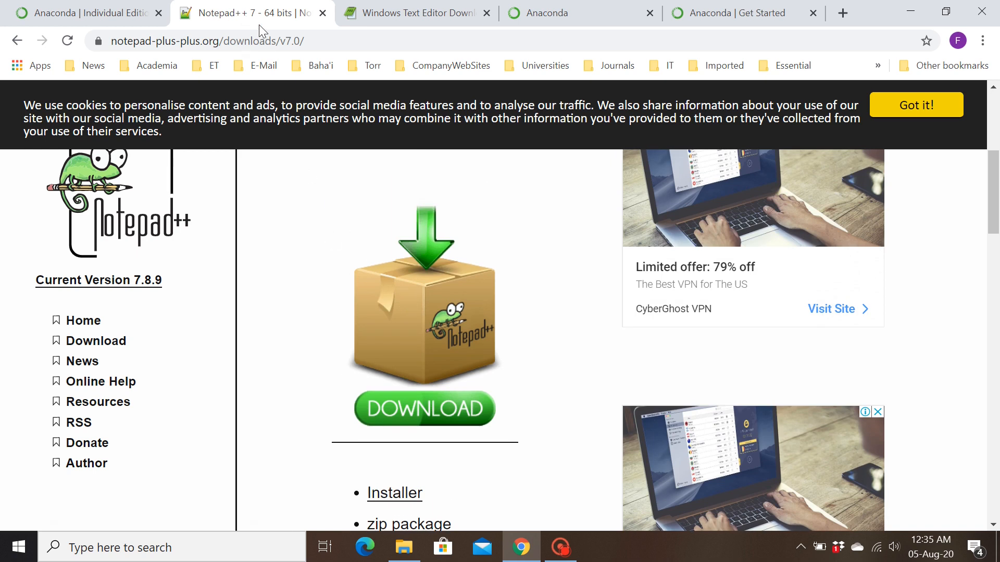
pyautogui.click(111, 14)
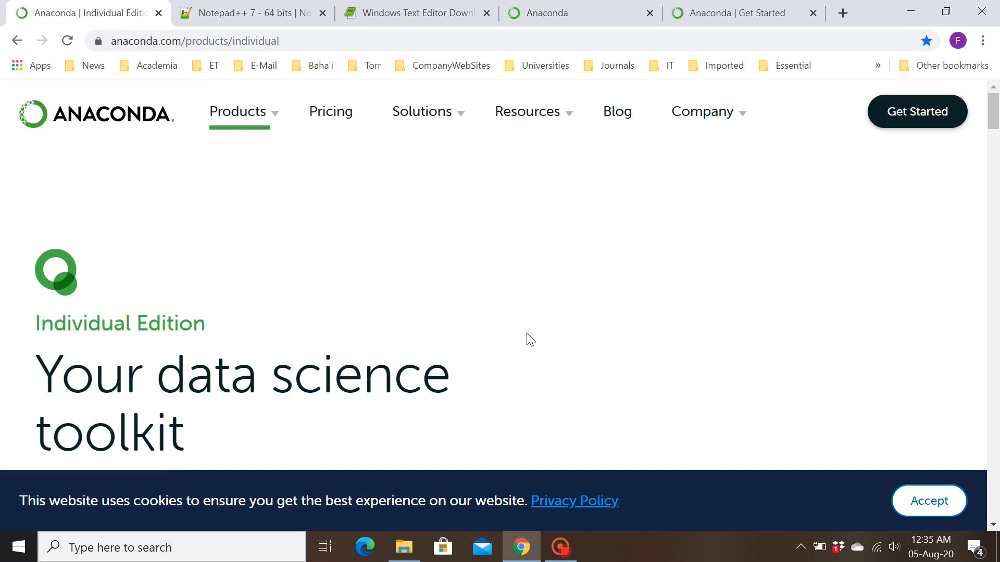
# Launch the Anaconda Powershell Prompt (anaconda3) and move its window slightly upward over the browser.
pyautogui.click(27, 544)
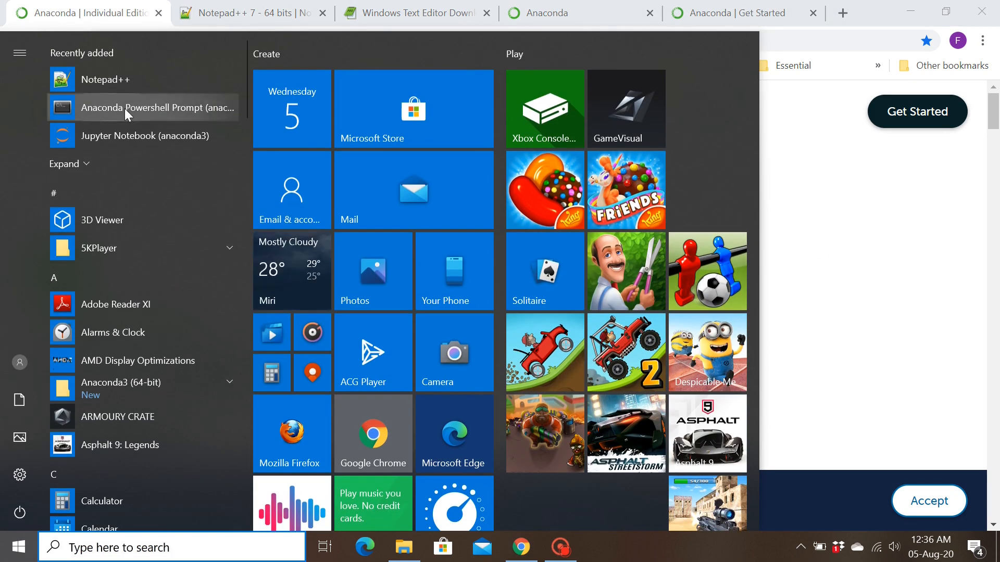
pyautogui.click(142, 107)
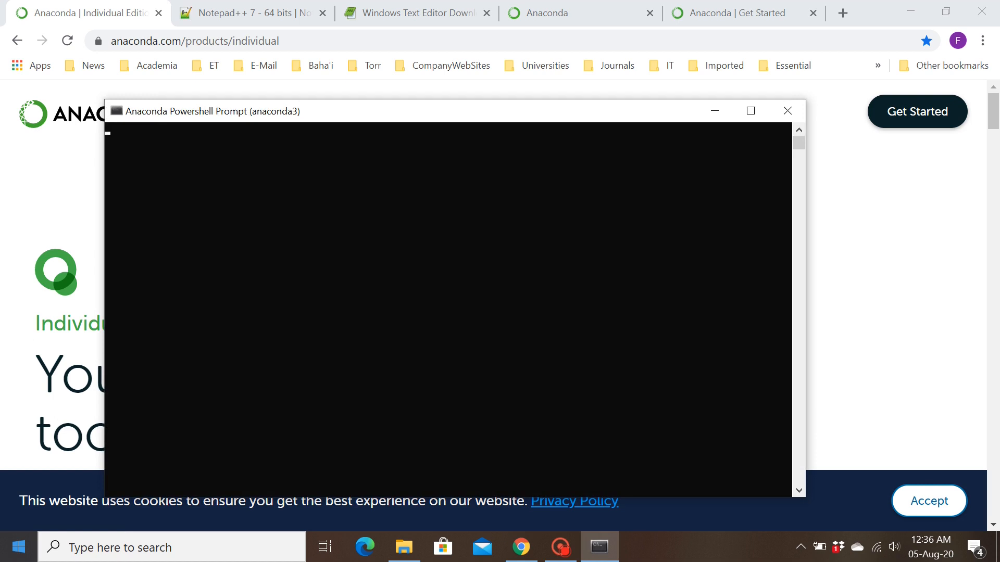
pyautogui.click(18, 547)
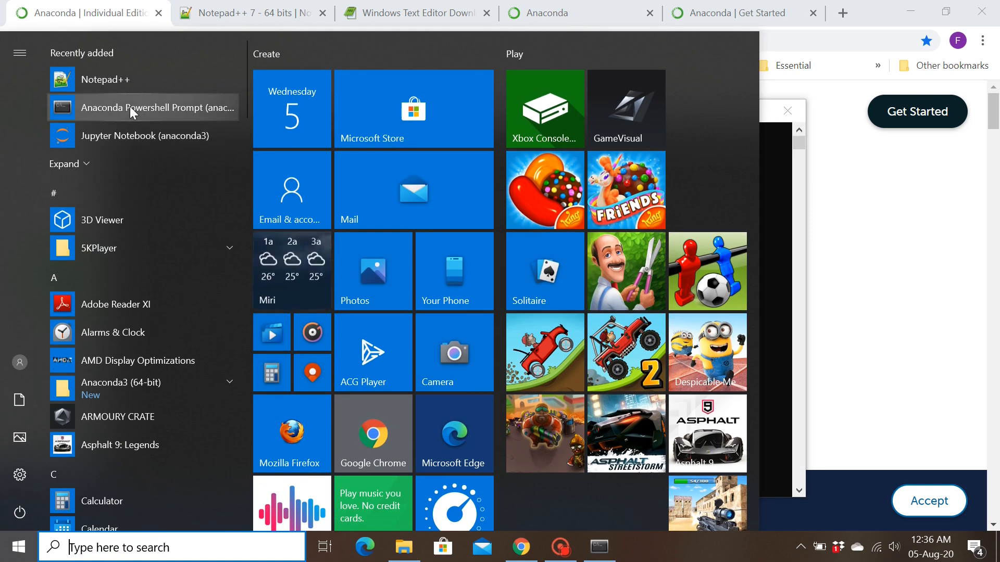
pyautogui.rightClick(130, 106)
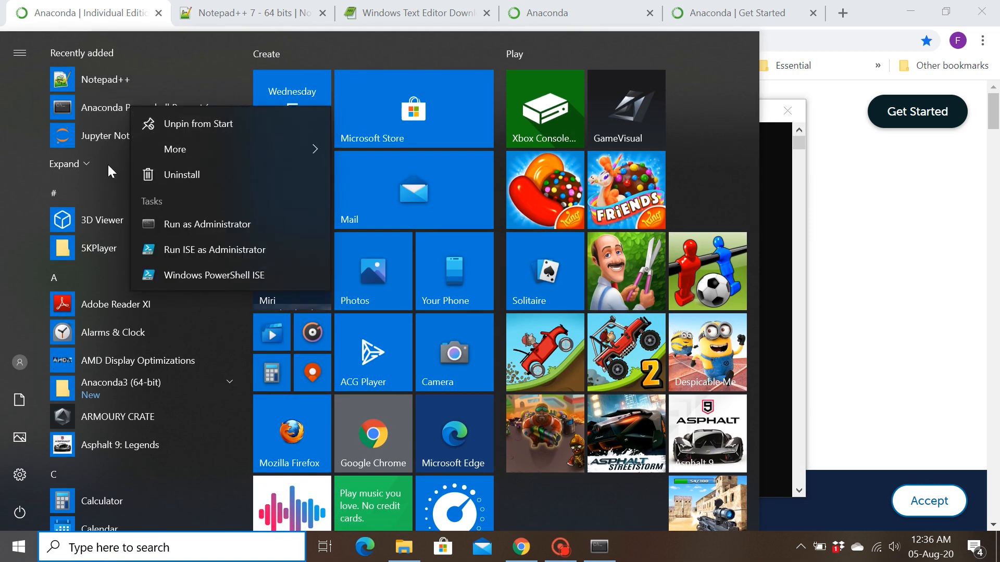
pyautogui.click(25, 150)
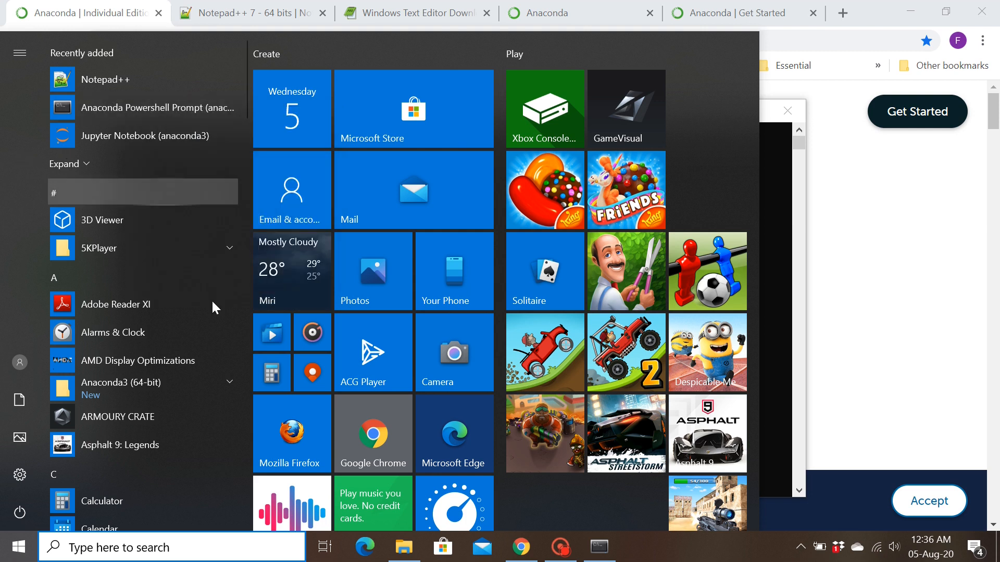
pyautogui.click(599, 547)
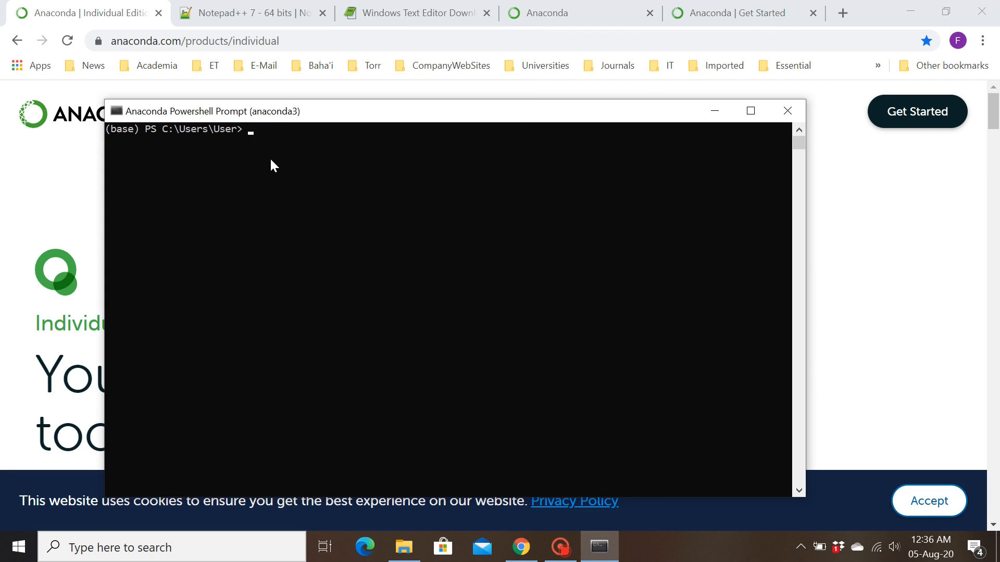
pyautogui.moveTo(333, 114); pyautogui.dragTo(344, 86)
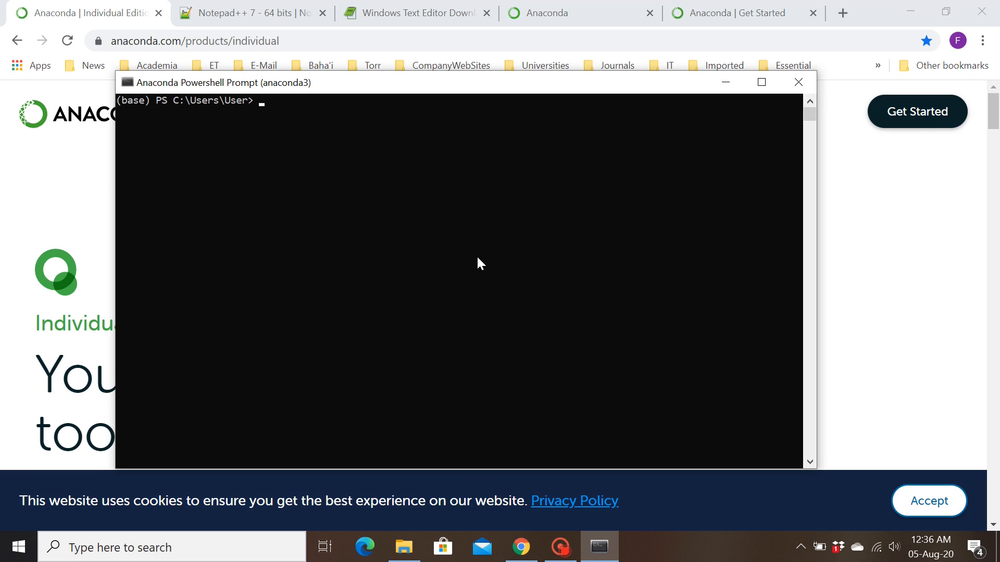
# Create a folder named Python at the root of the C: drive in File Explorer.
pyautogui.click(403, 547)
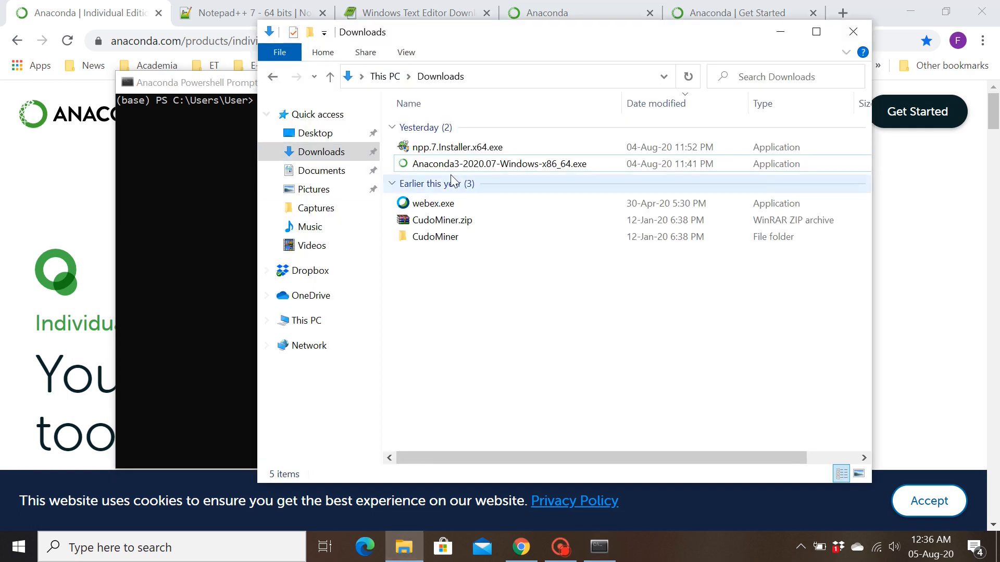
pyautogui.click(304, 324)
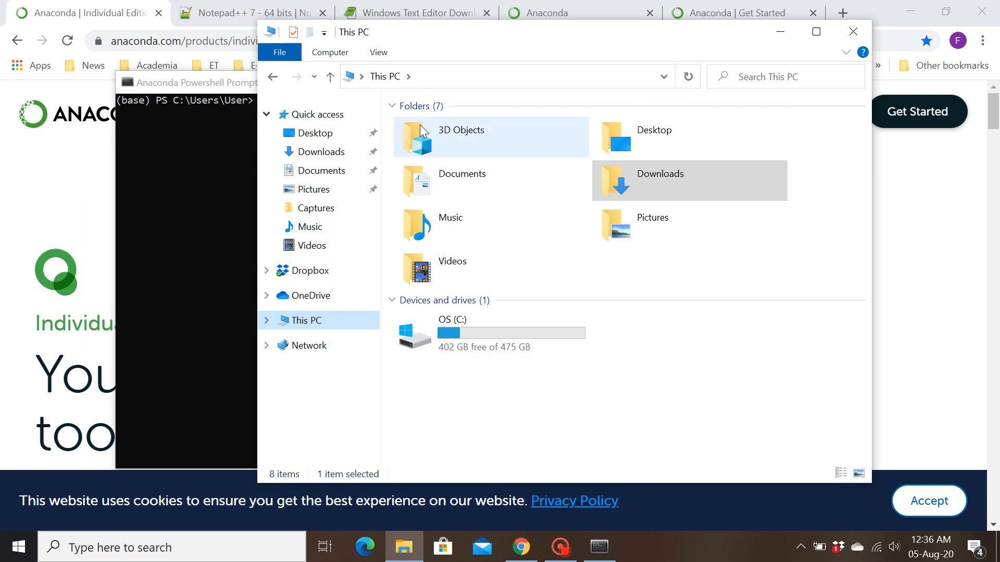
pyautogui.click(452, 340)
pyautogui.doubleClick(453, 337)
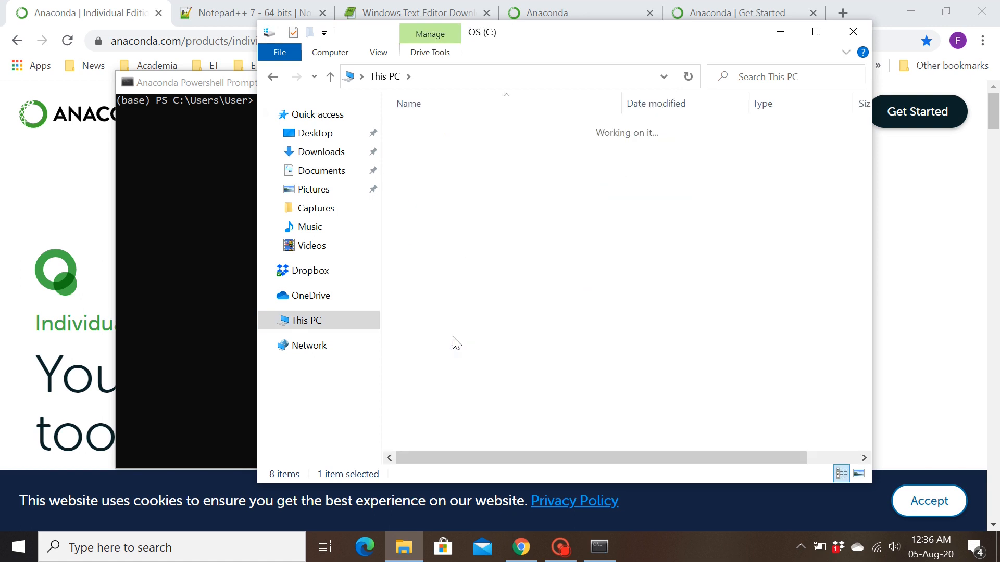
pyautogui.rightClick(456, 244)
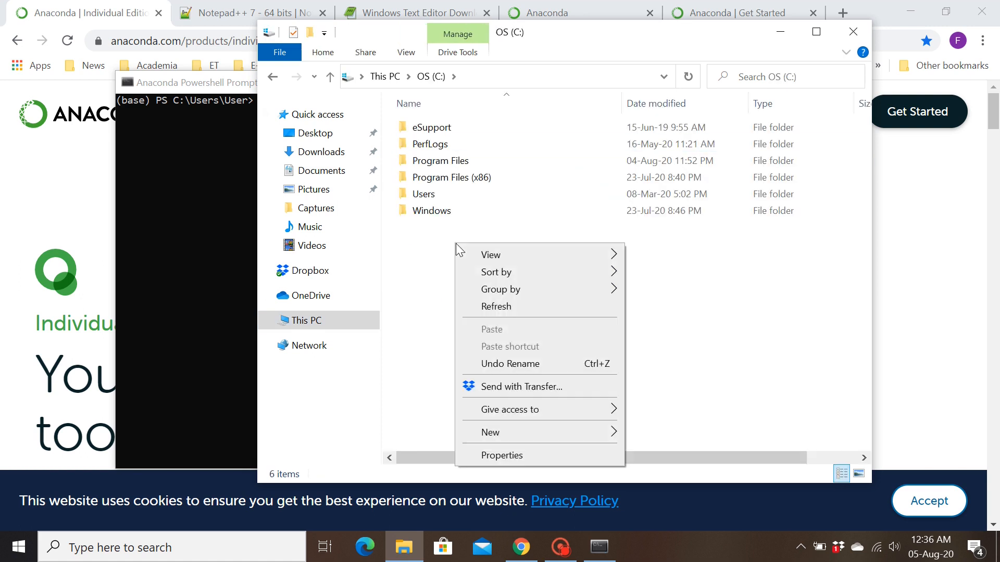
pyautogui.moveTo(561, 431)
pyautogui.click(657, 433)
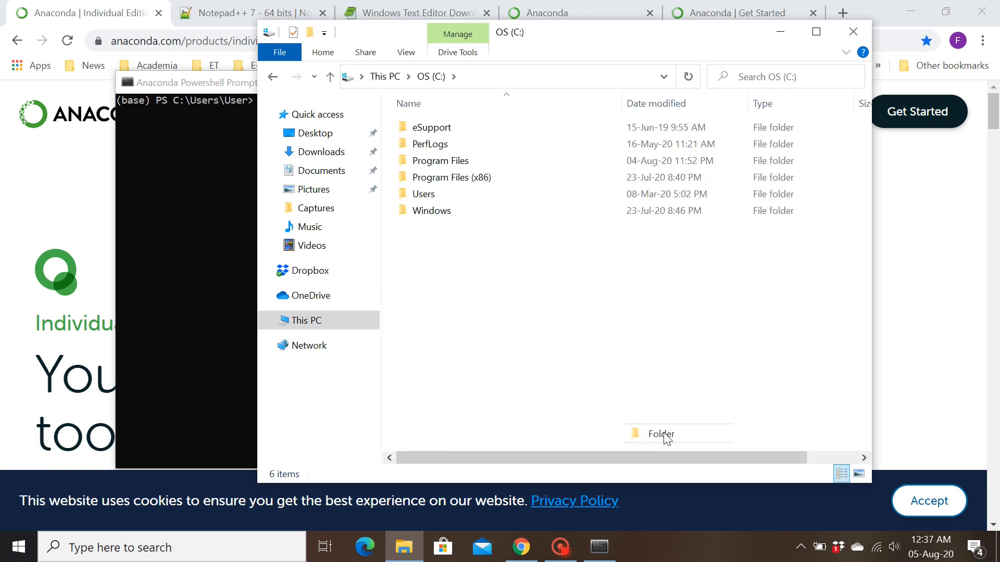
pyautogui.write('Python')
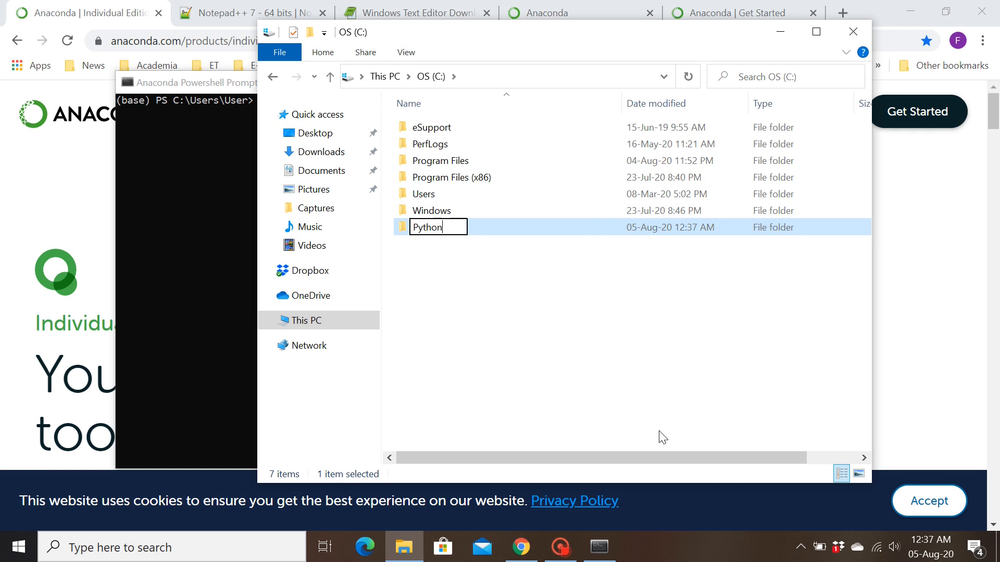
pyautogui.press('Return')
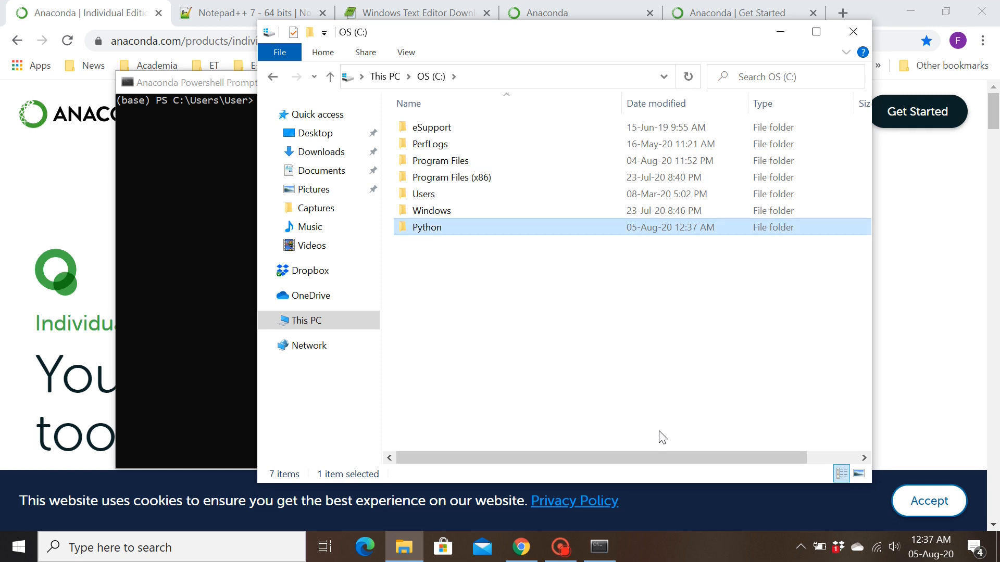
# Create a text document in the Python folder and name it Test.py, accepting the file extension change.
pyautogui.press('Return')
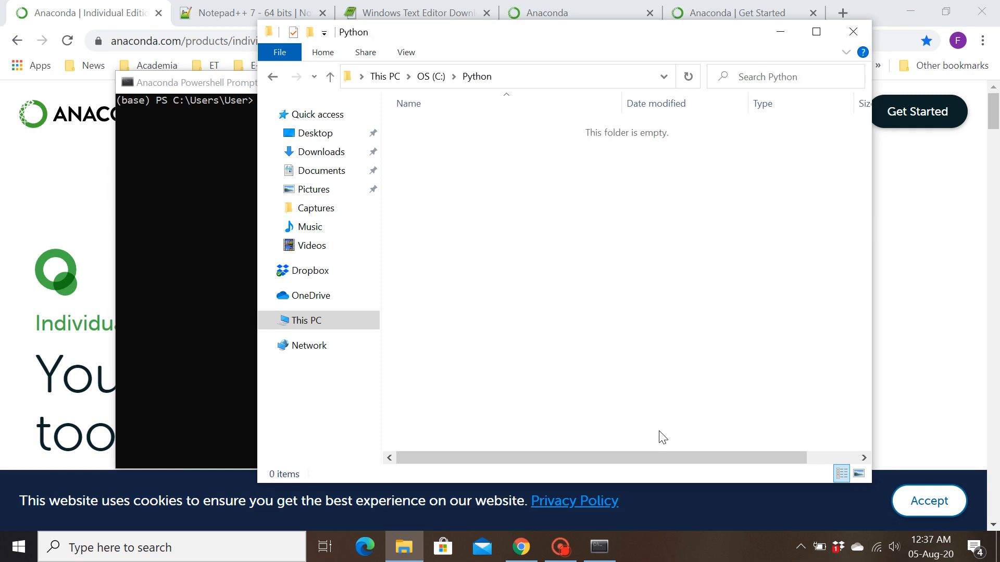
pyautogui.rightClick(499, 173)
pyautogui.moveTo(611, 385)
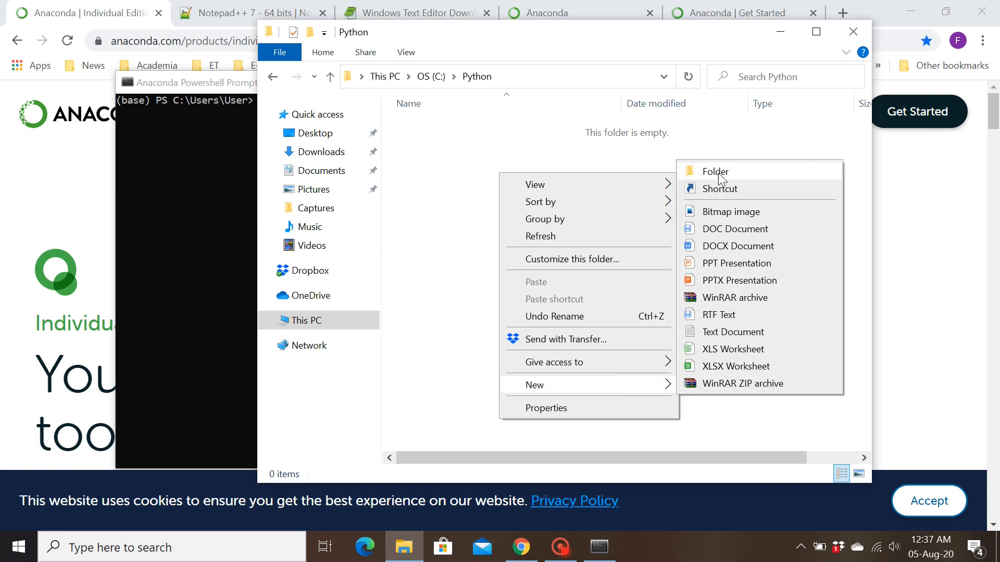
pyautogui.click(726, 331)
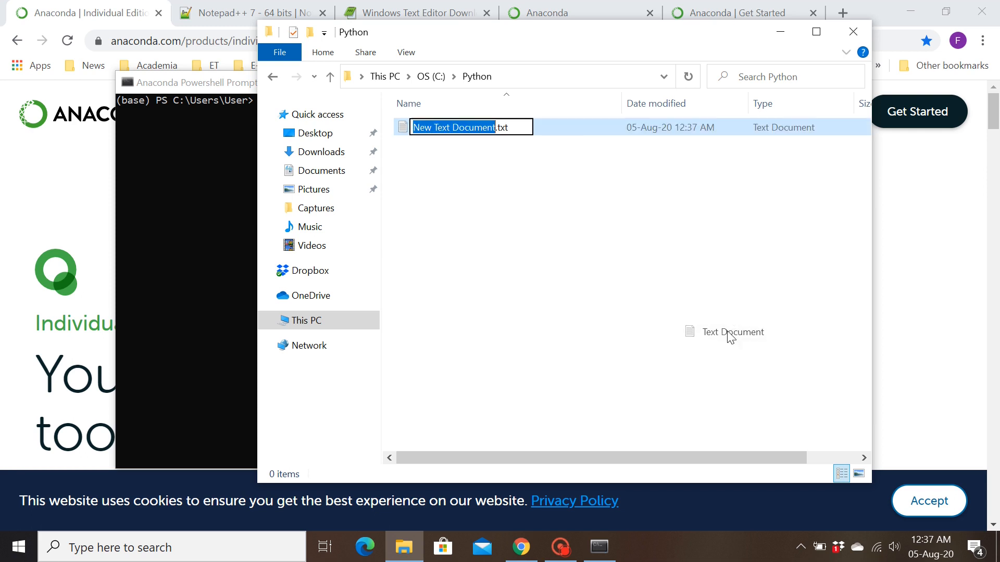
pyautogui.write('Test')
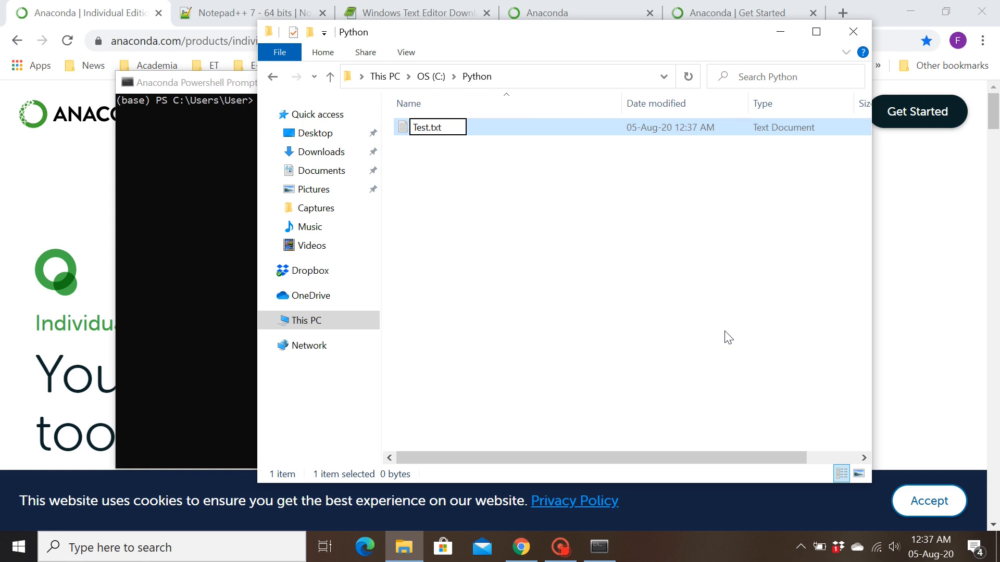
pyautogui.press('BackSpace')
pyautogui.press('BackSpace')
pyautogui.press('BackSpace')
pyautogui.write('py')
pyautogui.press('Return')
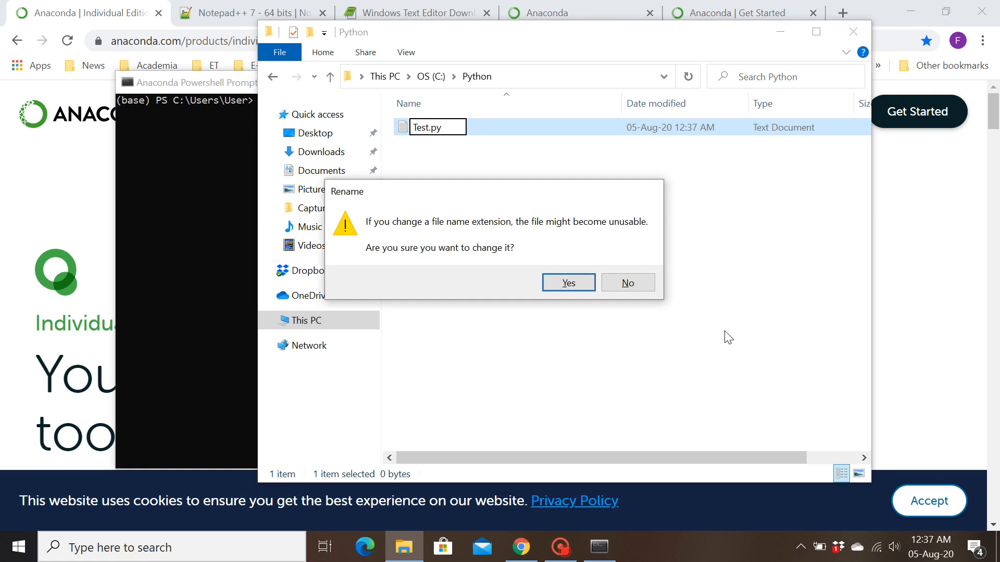
pyautogui.press('Return')
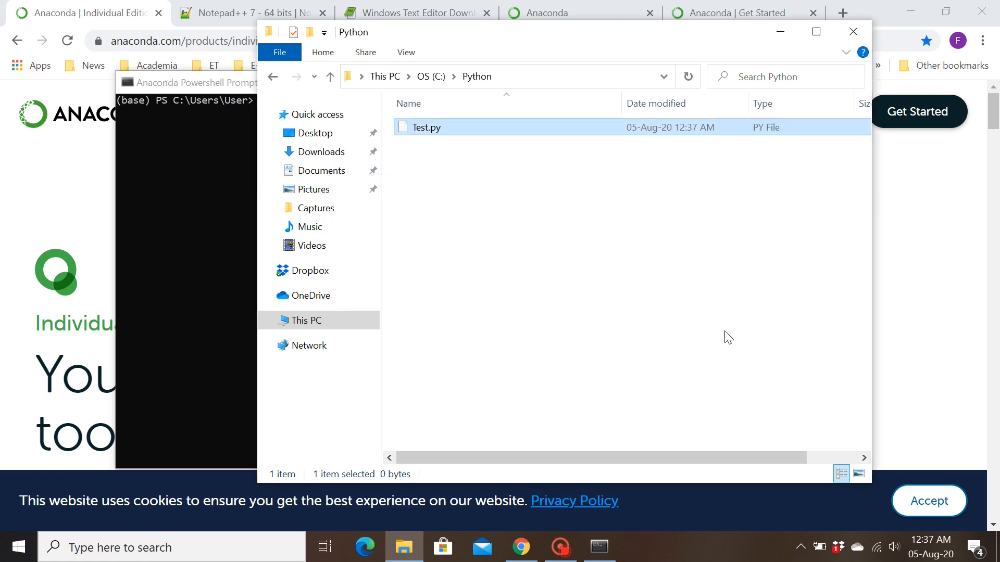
# Open Test.py in Notepad++, write print("Hello World") on the first line, and save the file.
pyautogui.rightClick(435, 123)
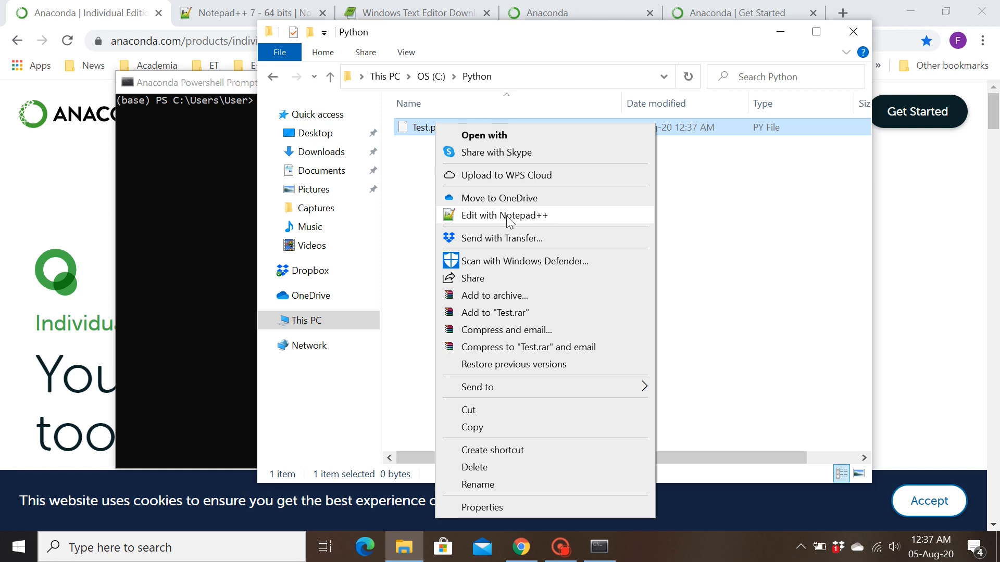
pyautogui.click(523, 223)
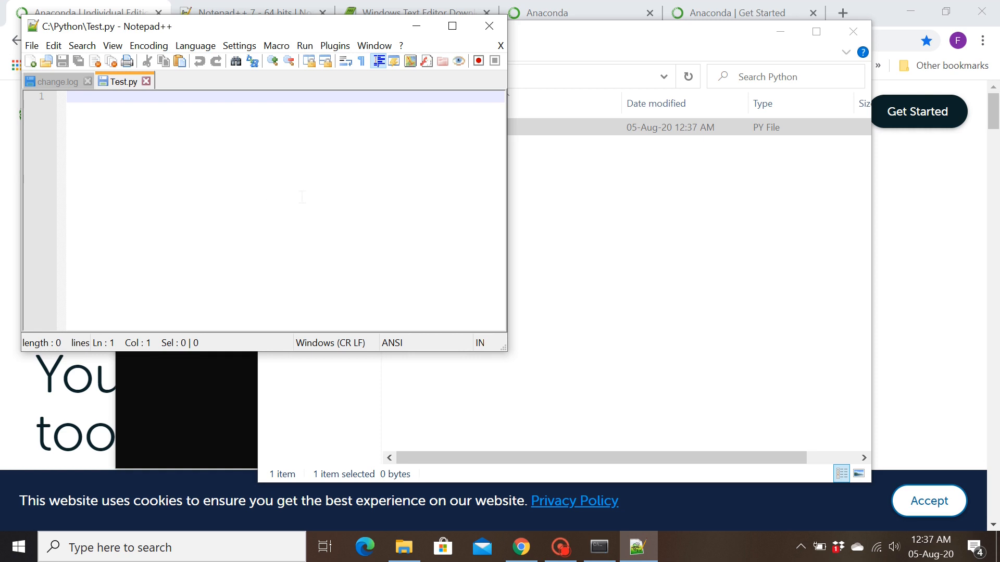
pyautogui.write('print')
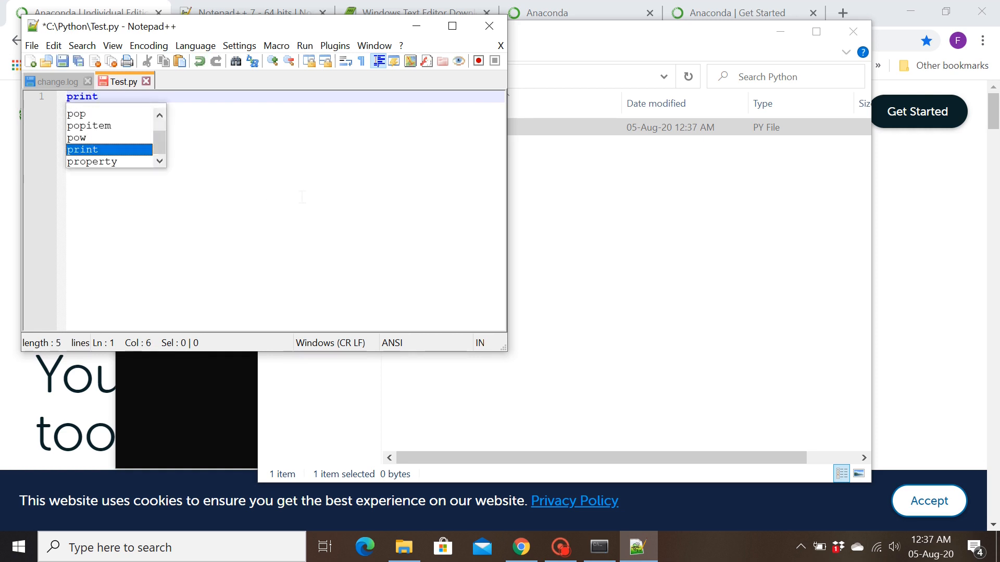
pyautogui.write('(')
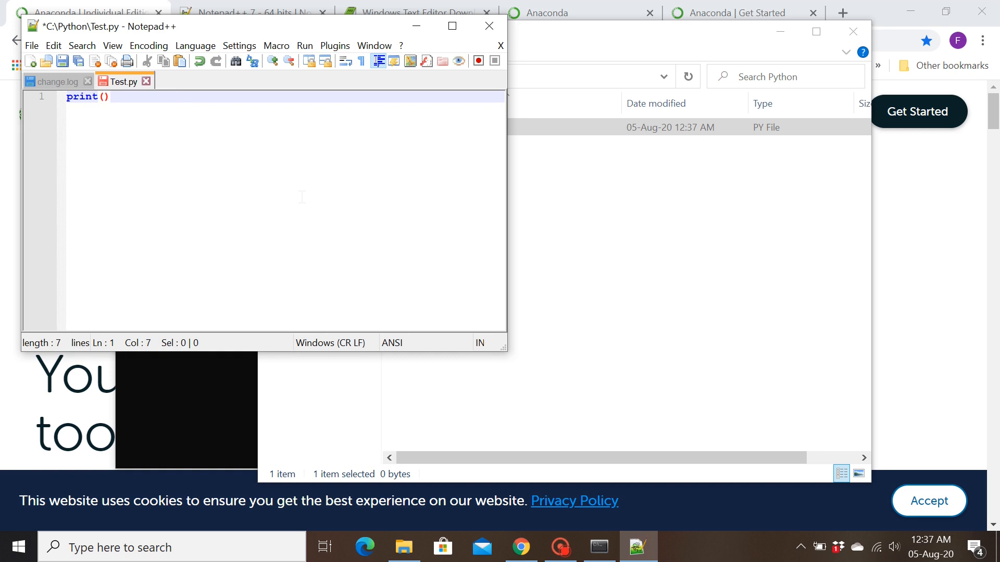
pyautogui.write('"Hello World')
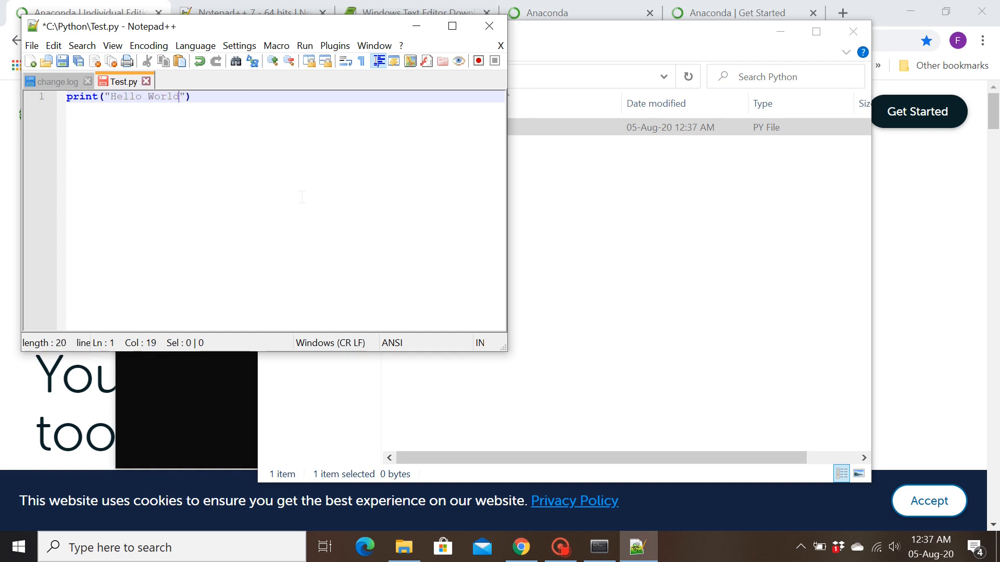
pyautogui.click(61, 62)
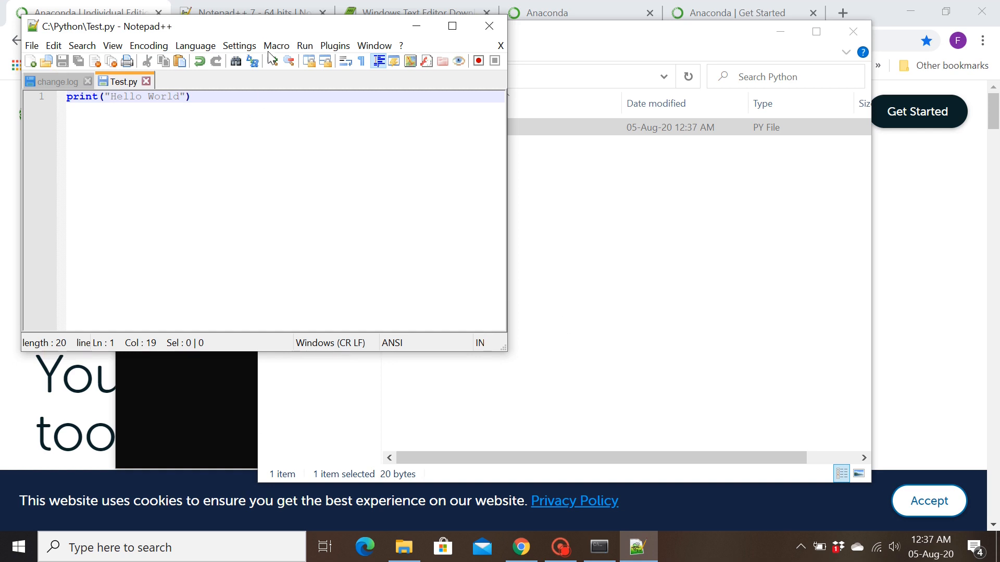
# Move the Notepad++ window aside and go up two directory levels to C:\ in the Anaconda Powershell Prompt with cd..
pyautogui.moveTo(276, 28); pyautogui.dragTo(652, 83)
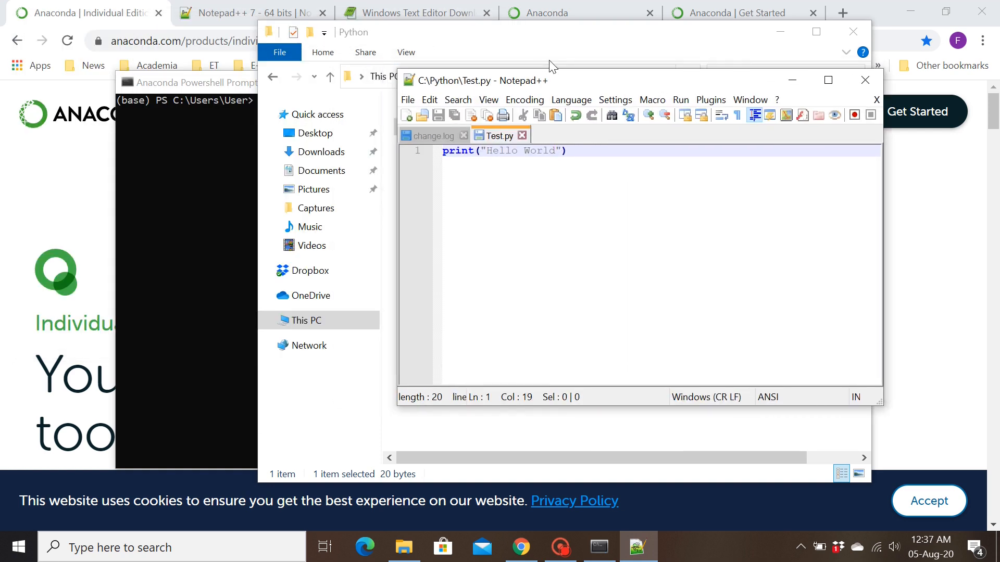
pyautogui.moveTo(576, 85); pyautogui.dragTo(727, 98)
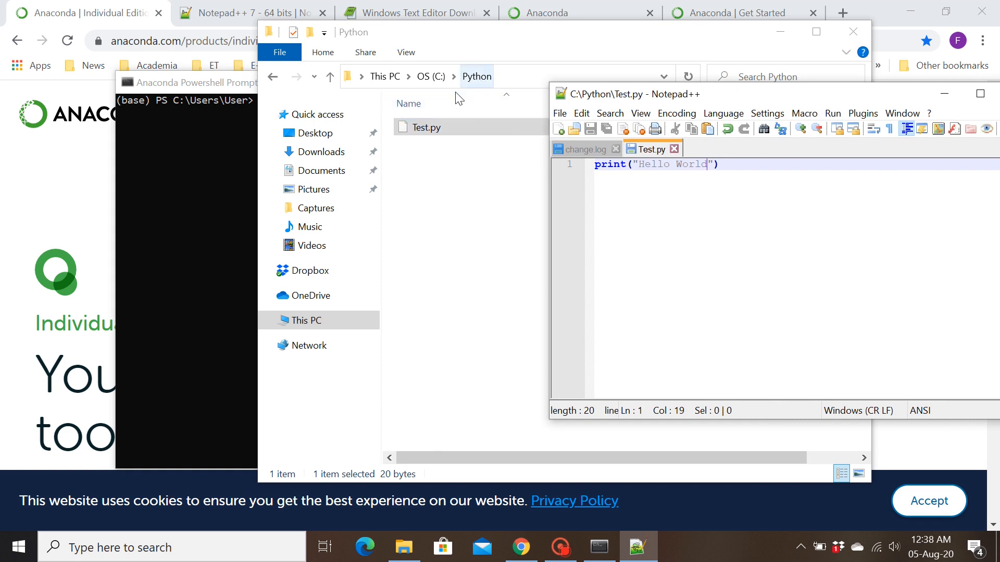
pyautogui.click(233, 157)
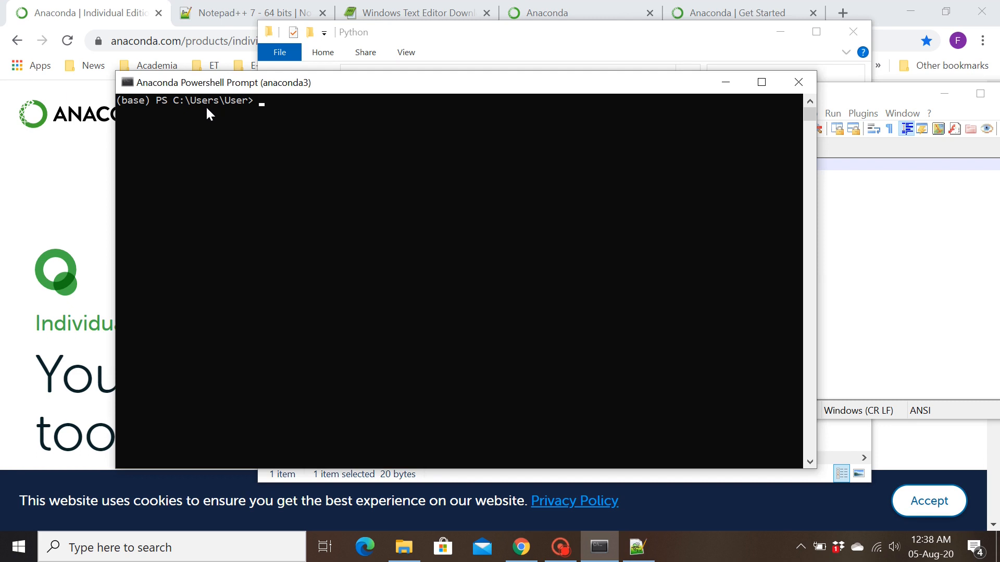
pyautogui.write('cd..')
pyautogui.press('Return')
pyautogui.write('cd..')
pyautogui.press('Return')
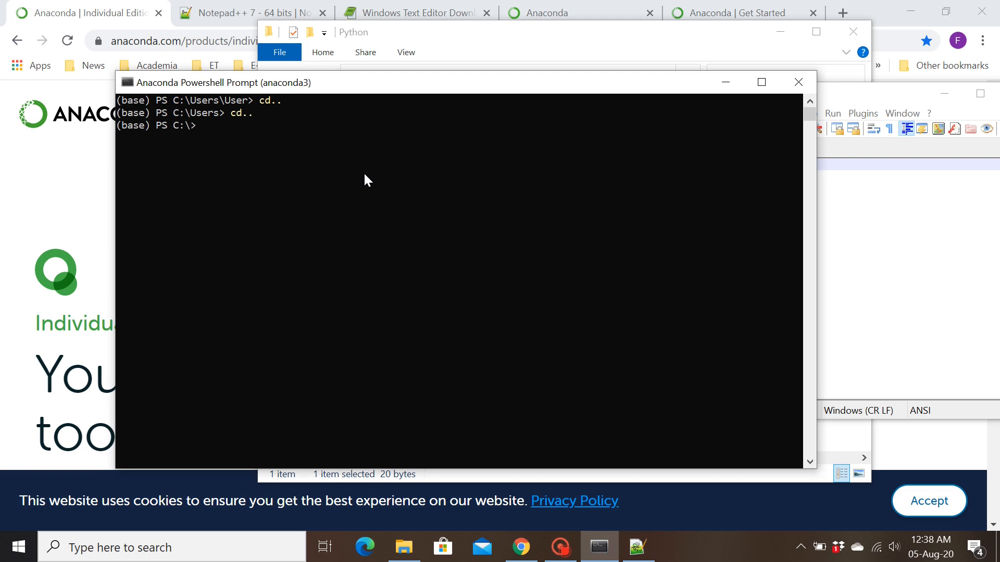
# Change the prompt's directory to the Python folder with cd Python and list its contents with dir.
pyautogui.click(467, 50)
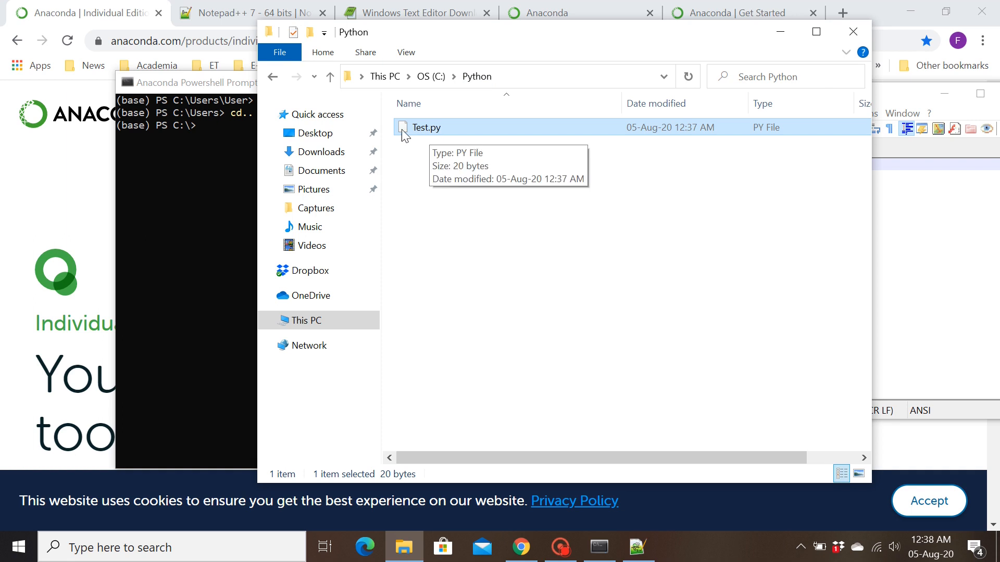
pyautogui.click(226, 128)
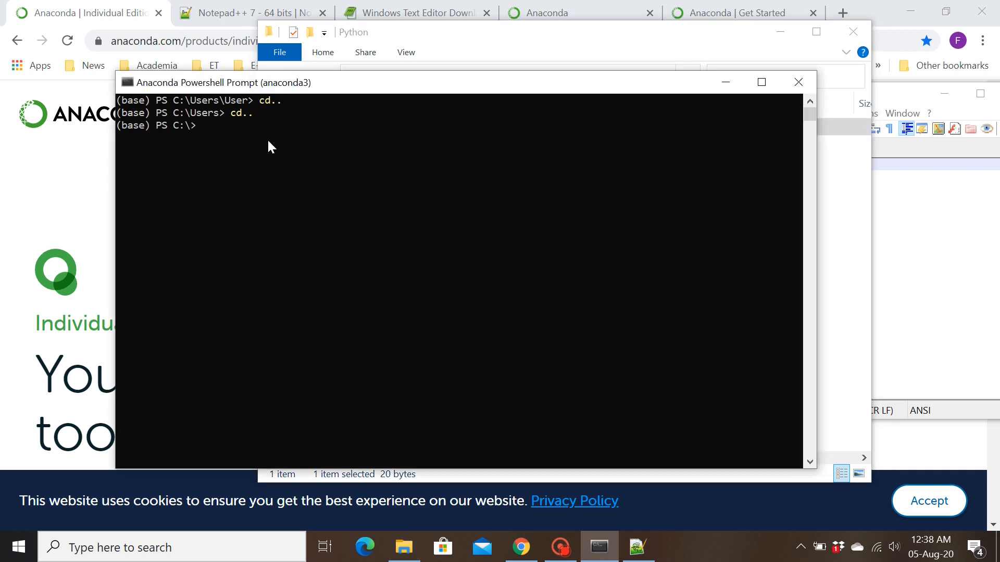
pyautogui.write('cd Python')
pyautogui.press('Return')
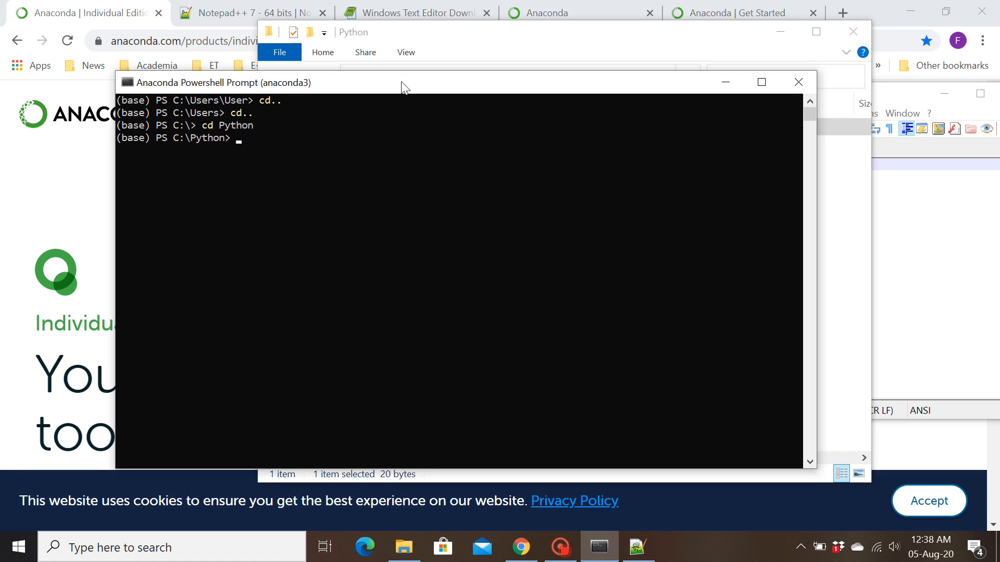
pyautogui.moveTo(401, 89); pyautogui.dragTo(378, 99)
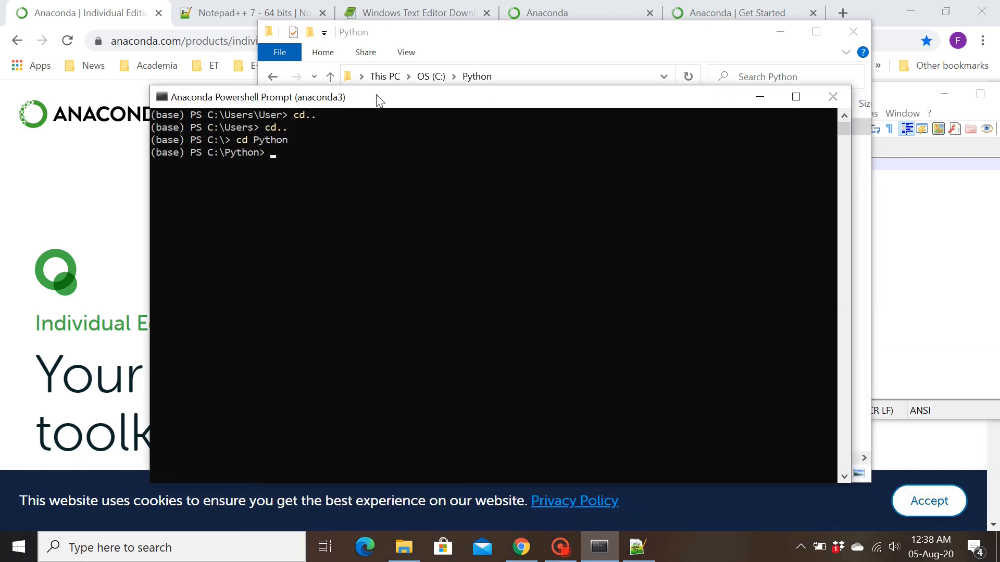
pyautogui.write('dir')
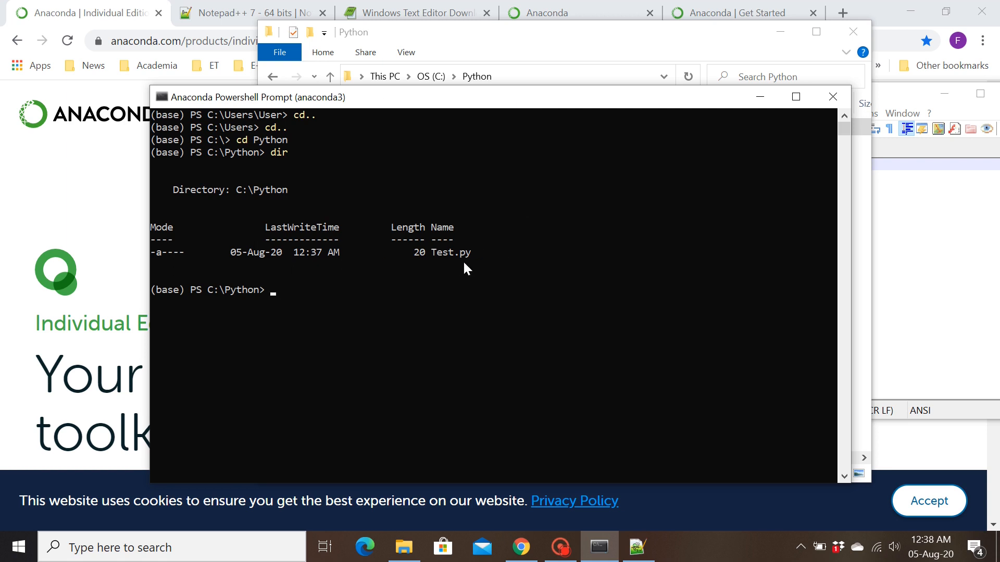
# Run the script in the Anaconda Powershell Prompt with python Test.py.
pyautogui.write('python Test.py')
pyautogui.press('Return')
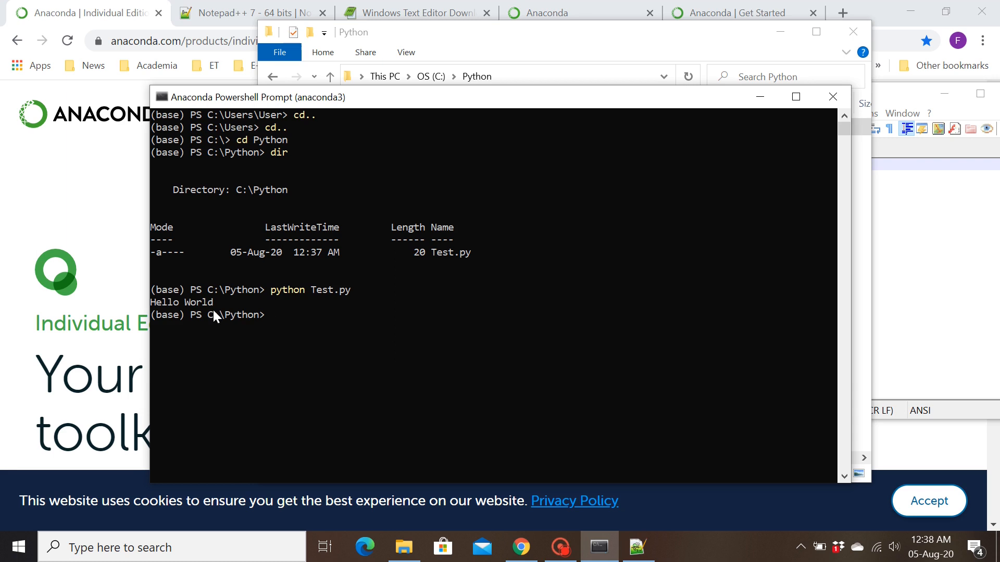
# Switch to Test.py in Notepad++ and duplicate the print("Hello World") statement onto line 2.
pyautogui.click(637, 547)
pyautogui.click(725, 164)
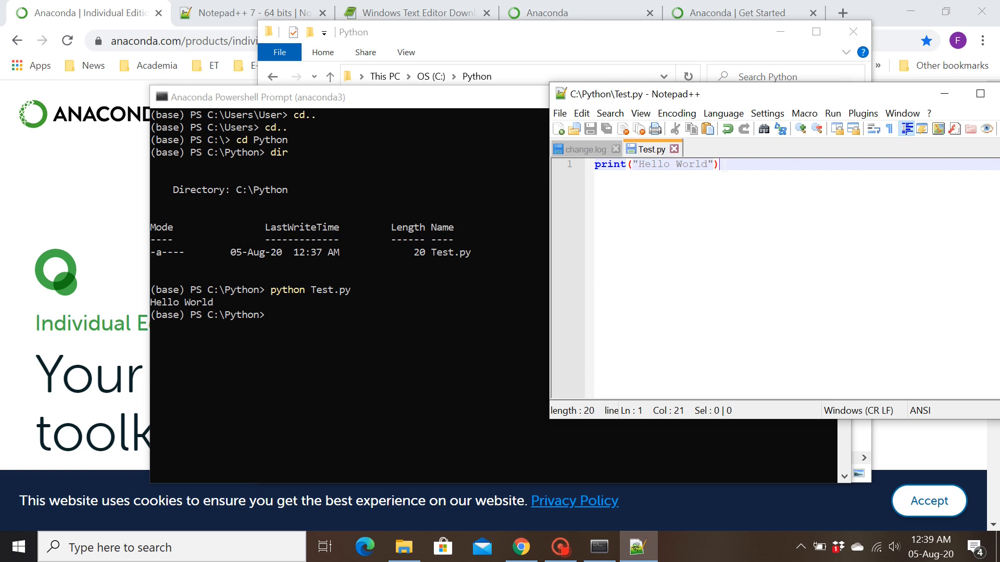
pyautogui.moveTo(725, 165); pyautogui.dragTo(542, 171)
pyautogui.hotkey('ctrl', 'c')
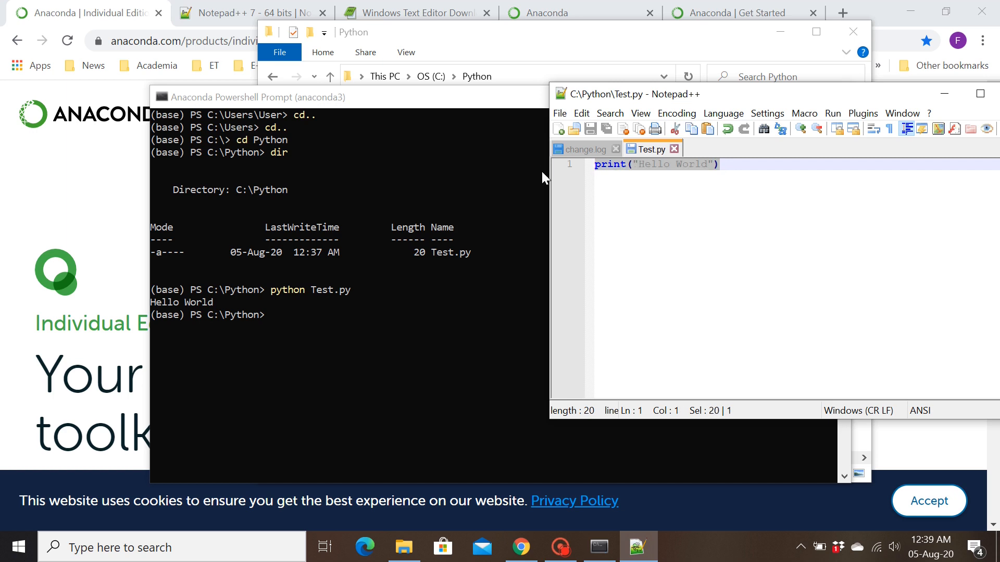
pyautogui.click(722, 186)
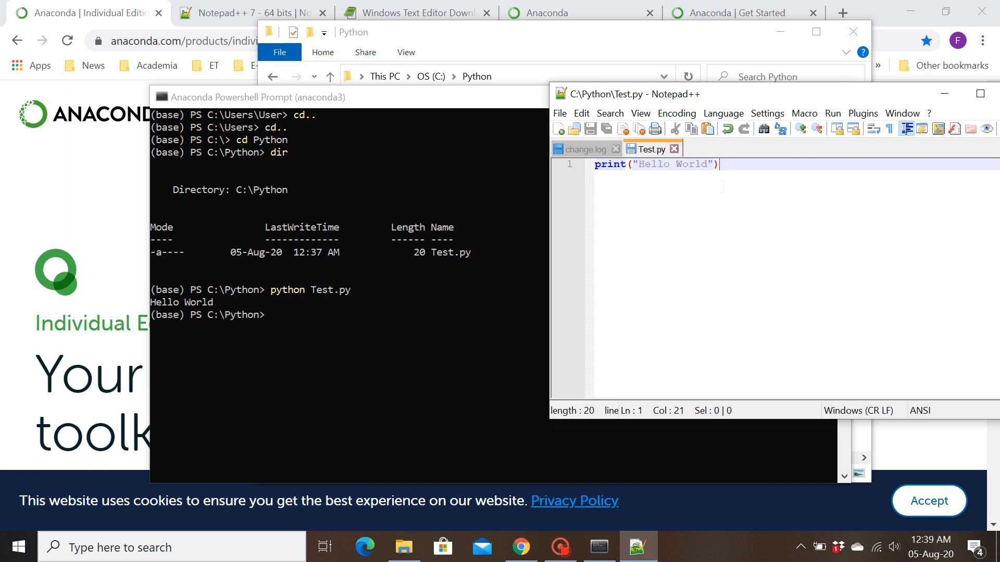
pyautogui.press('Return')
pyautogui.hotkey('ctrl', 'v')
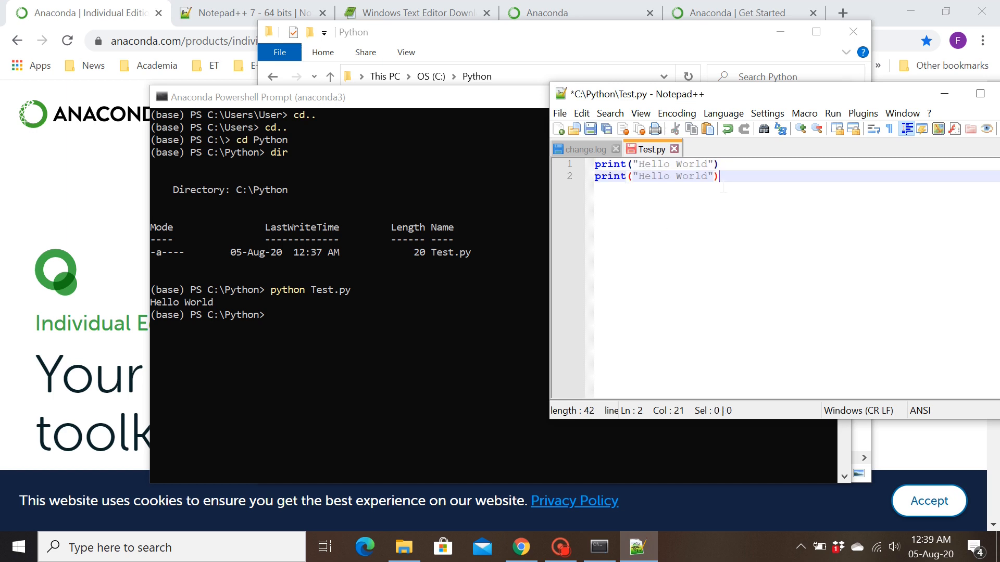
# Replace the text in the second print statement with "Welcome To Python" and save Test.py.
pyautogui.moveTo(708, 178); pyautogui.dragTo(711, 179)
pyautogui.press('Left')
pyautogui.press('BackSpace')
pyautogui.press('BackSpace')
pyautogui.press('BackSpace')
pyautogui.press('BackSpace')
pyautogui.press('BackSpace')
pyautogui.press('BackSpace')
pyautogui.press('BackSpace')
pyautogui.press('BackSpace')
pyautogui.press('BackSpace')
pyautogui.press('BackSpace')
pyautogui.press('BackSpace')
pyautogui.write('Welcome')
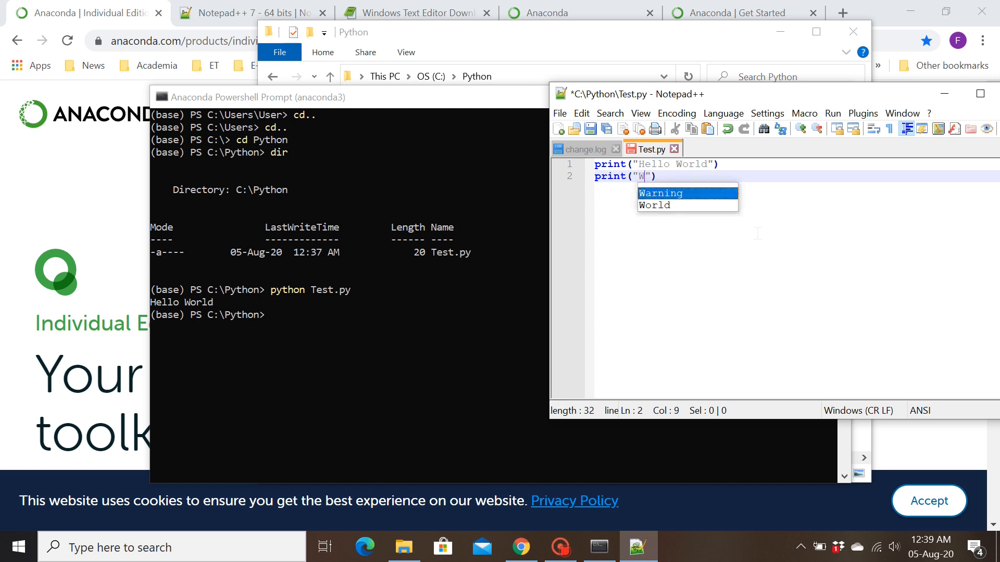
pyautogui.write(' To Pytho')
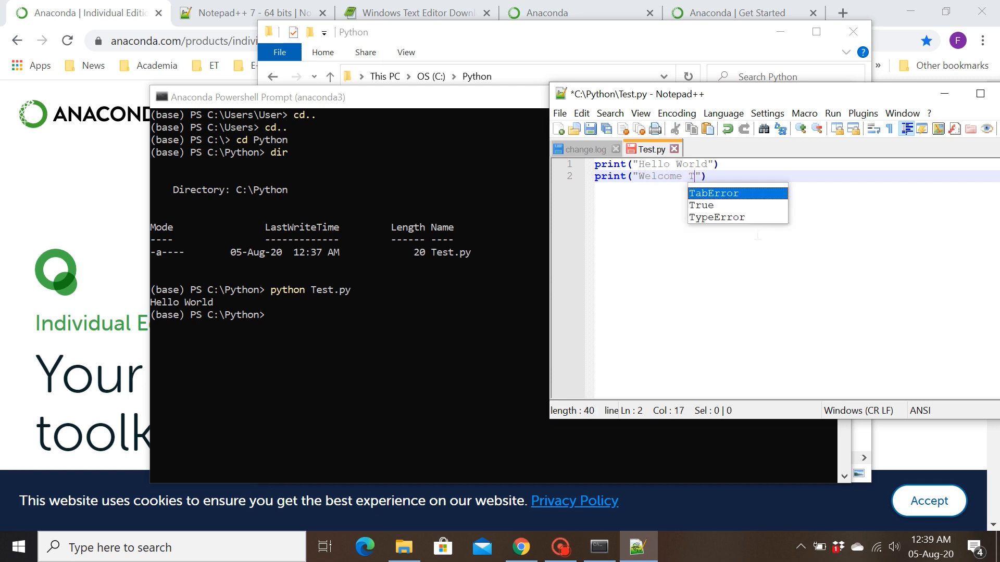
pyautogui.write('n')
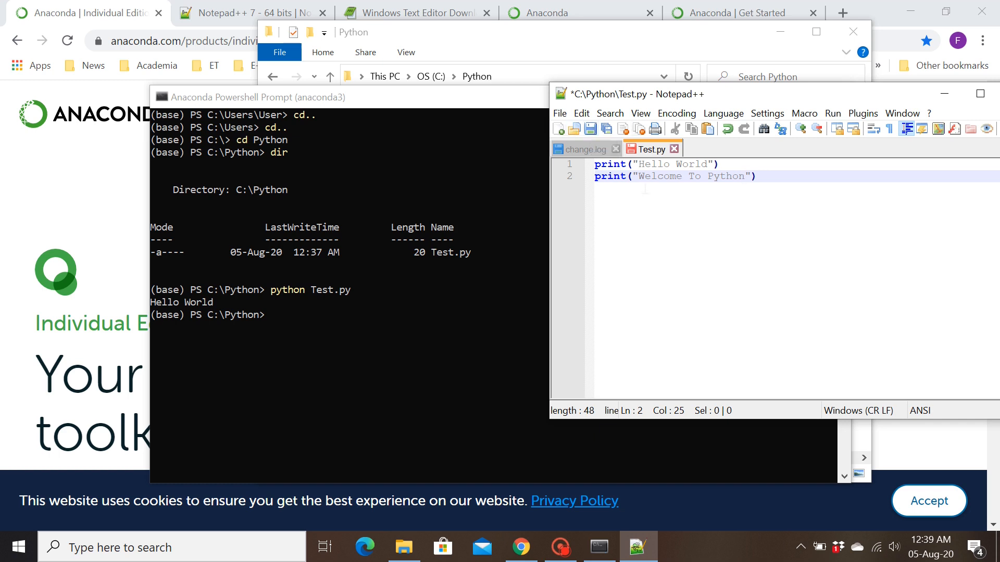
pyautogui.click(591, 129)
# Return to the Anaconda Powershell Prompt and run python Test.py again.
pyautogui.click(314, 312)
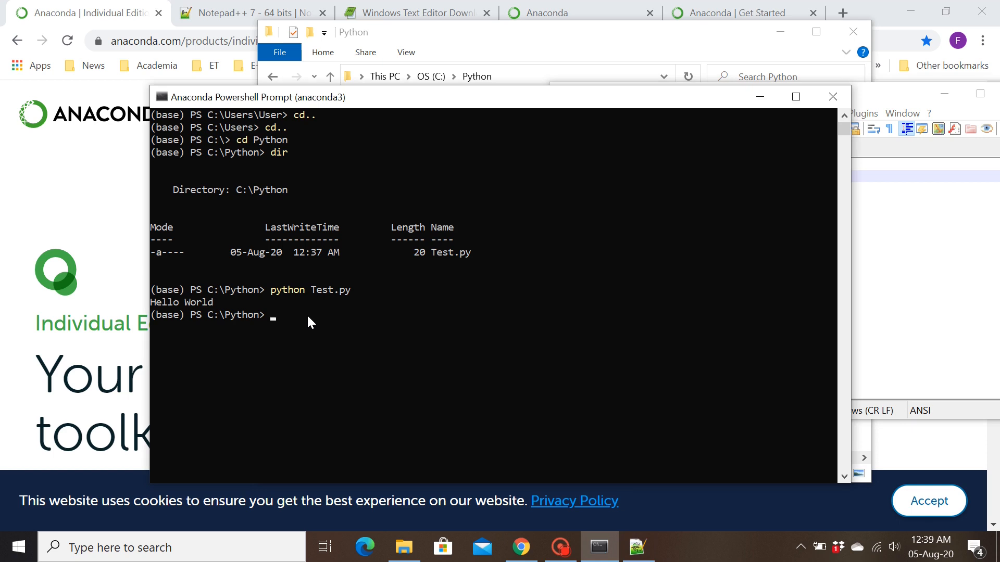
pyautogui.press('Up')
pyautogui.press('Return')
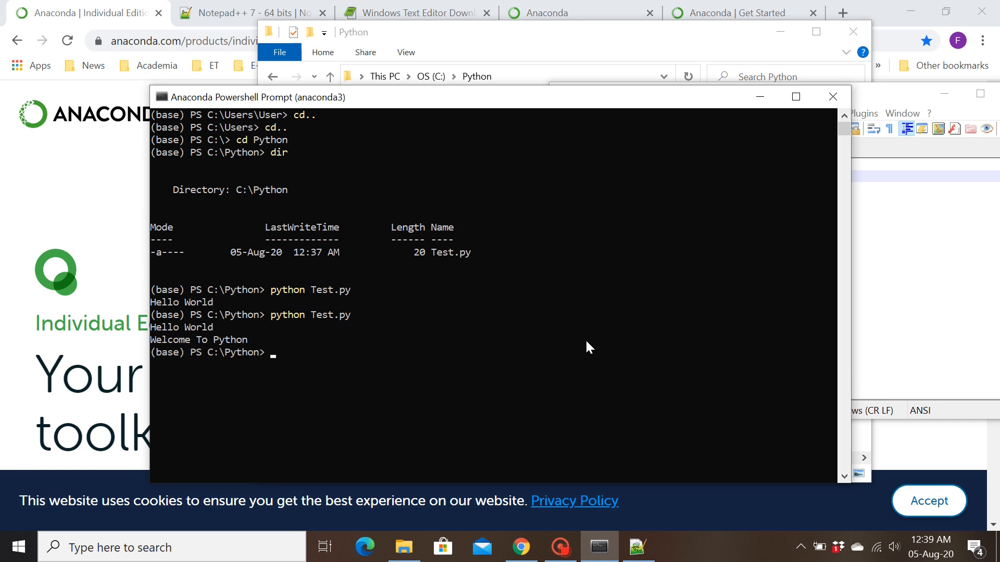